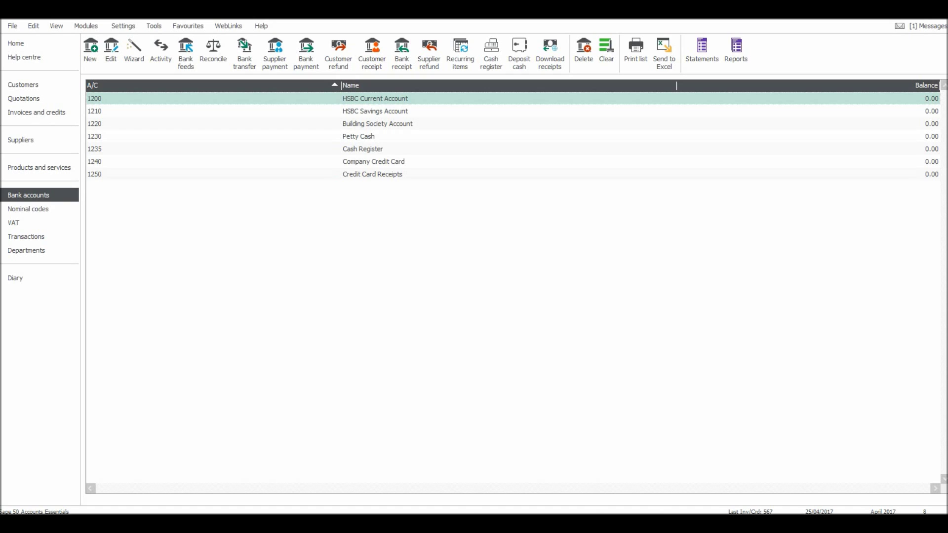
Select the 1200 HSBC Current Account row in the Bank accounts list
left_click(395, 99)
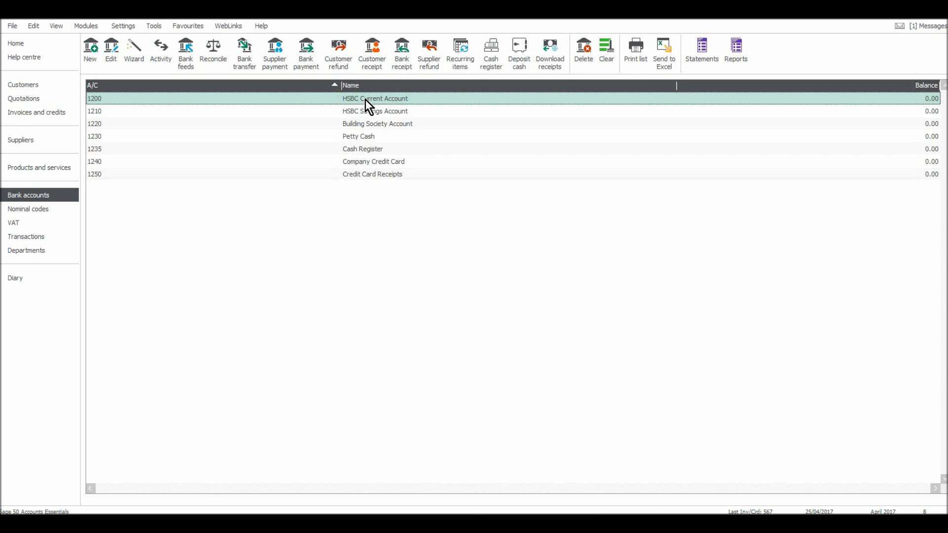
Enter a 17/04/2017 bank receipt line to 7901 Bank Charges, net 3.00, tax code T9
left_click(409, 47)
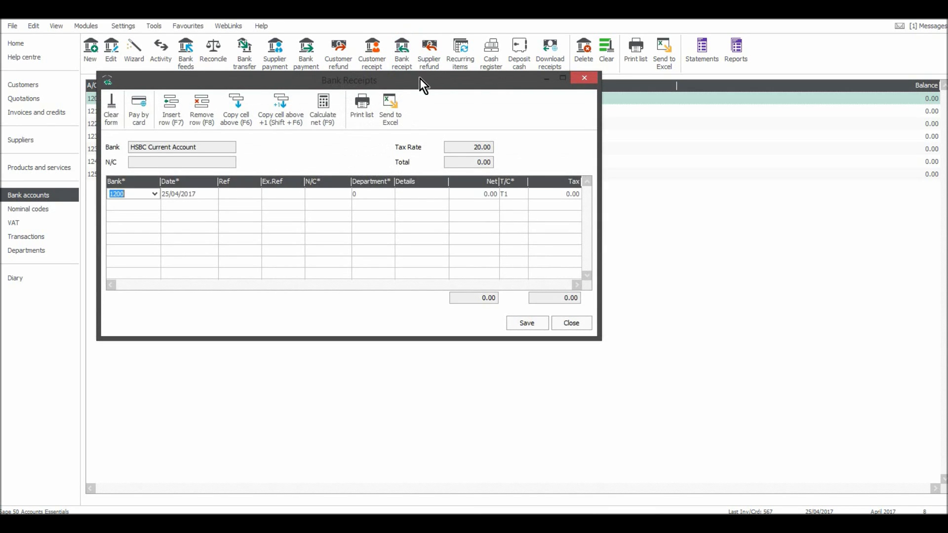
left_click_drag(420, 79, 537, 111)
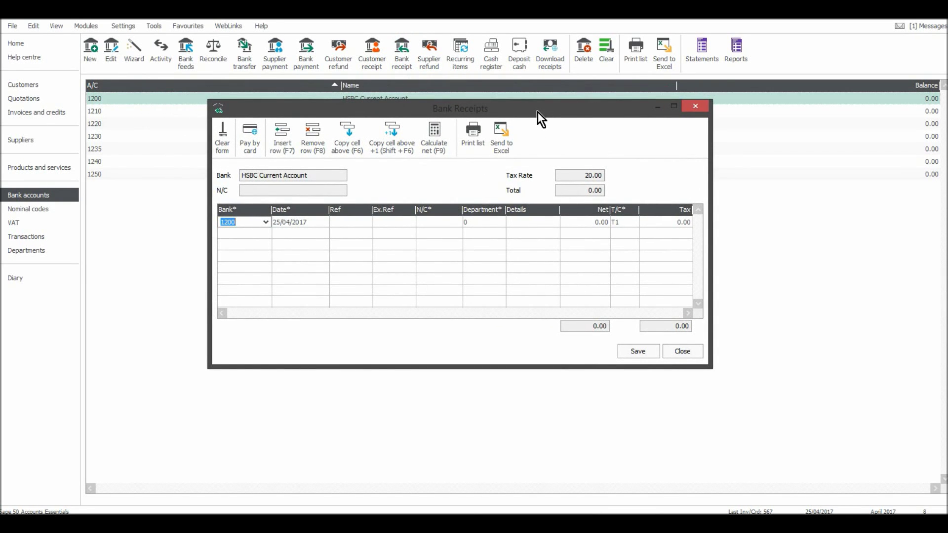
key("Tab")
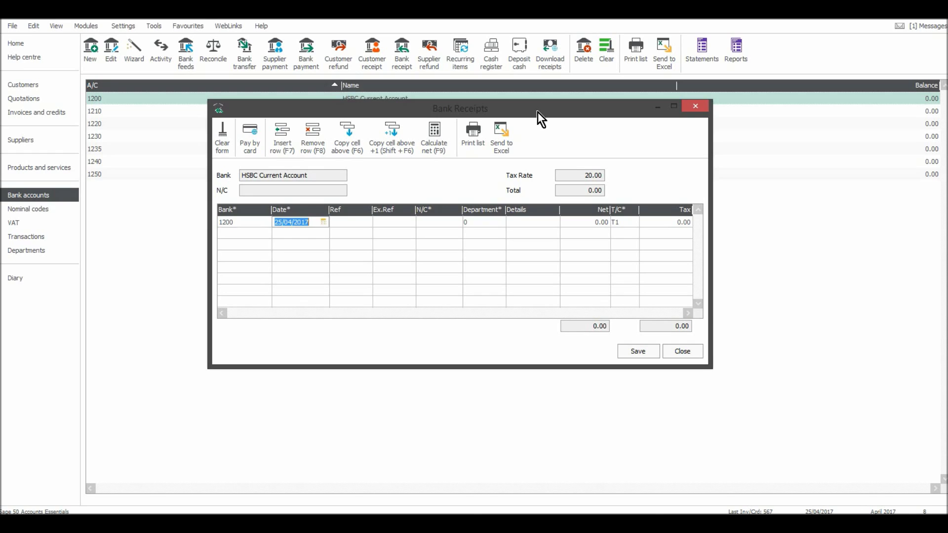
type("17/04/2017")
key("Tab")
key("Tab")
key("Tab")
type("79")
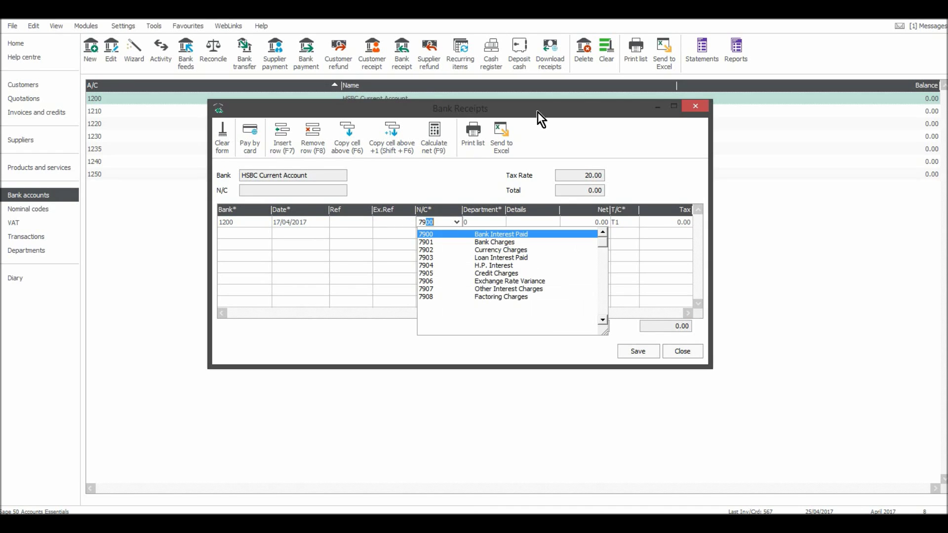
key("Down")
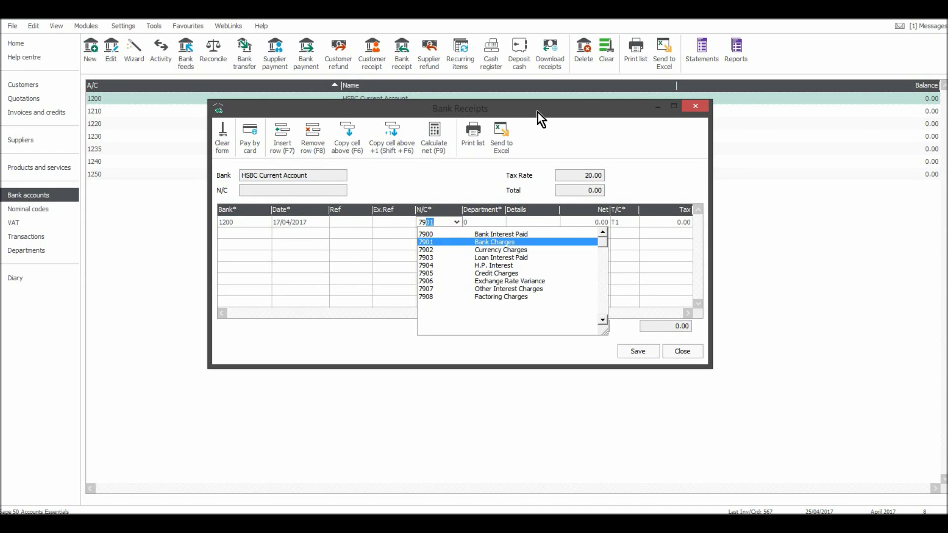
key("Return")
key("Tab")
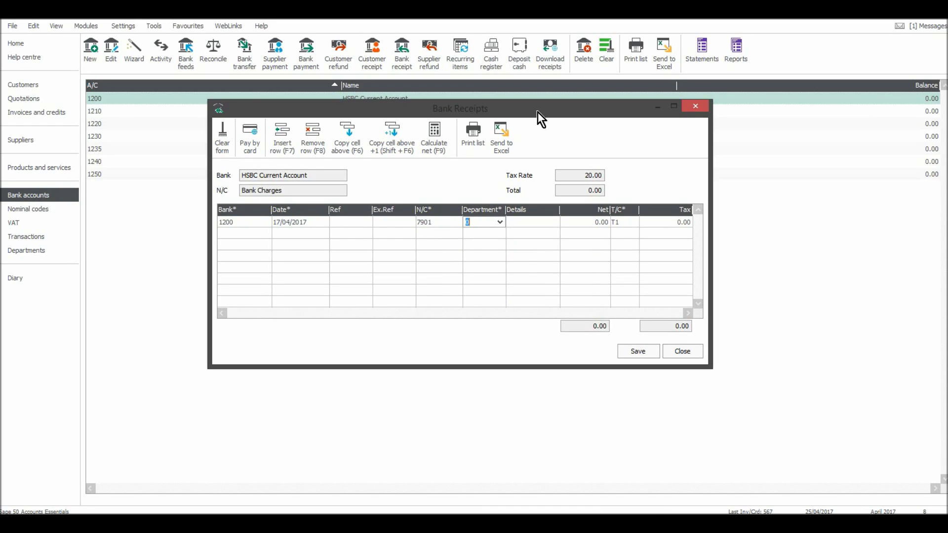
key("Tab")
key("Tab")
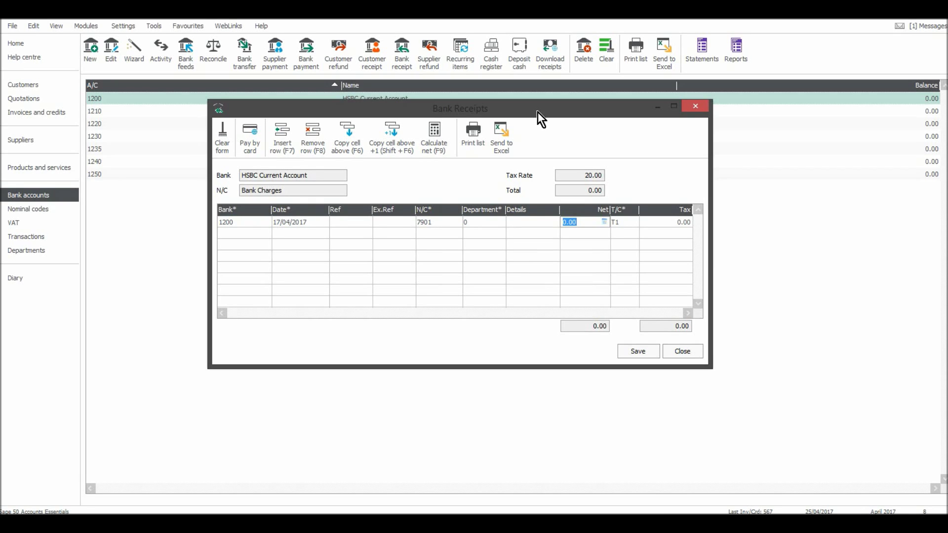
type("3")
key("Tab")
type("T9")
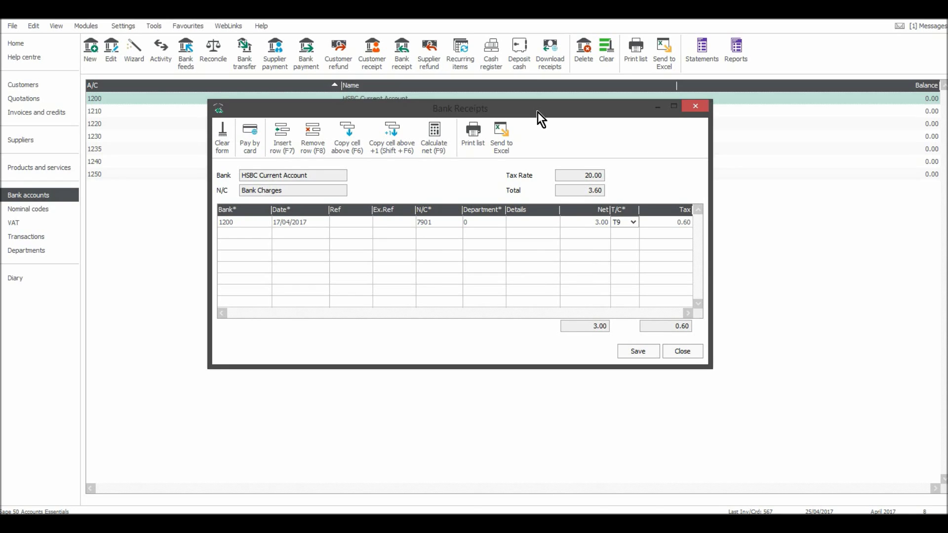
key("Tab")
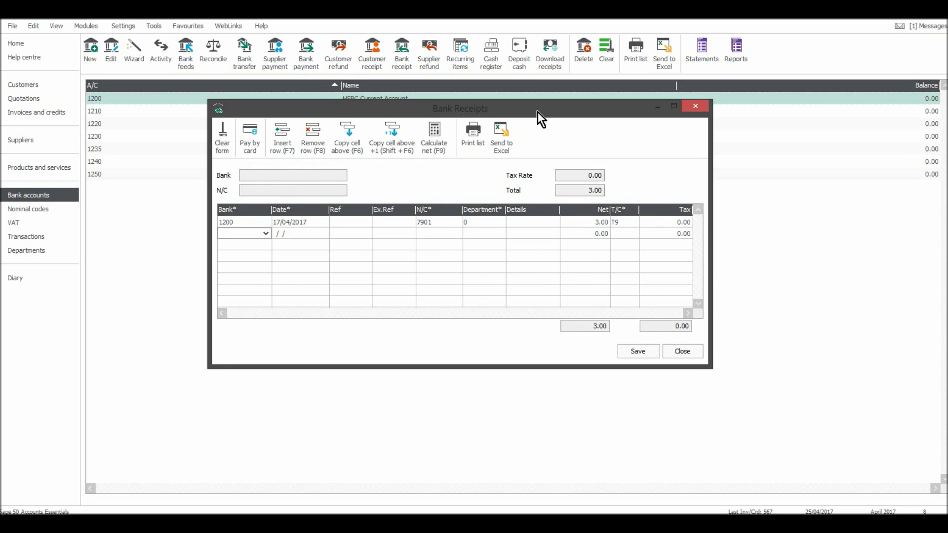
Add a second receipt line: bank 1200, 20/04/2017, nominal 4001 Sales Type B, details 'Shop sale'
type("1200")
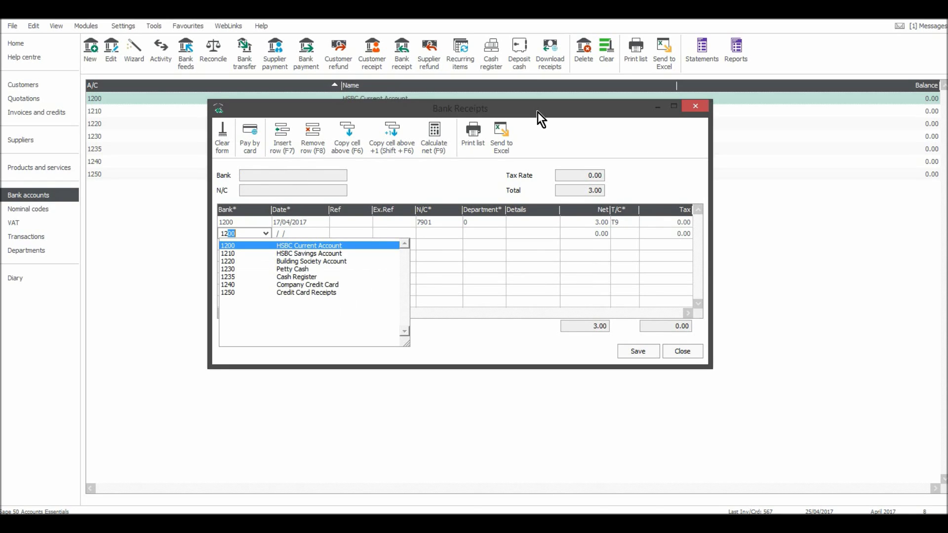
key("Tab")
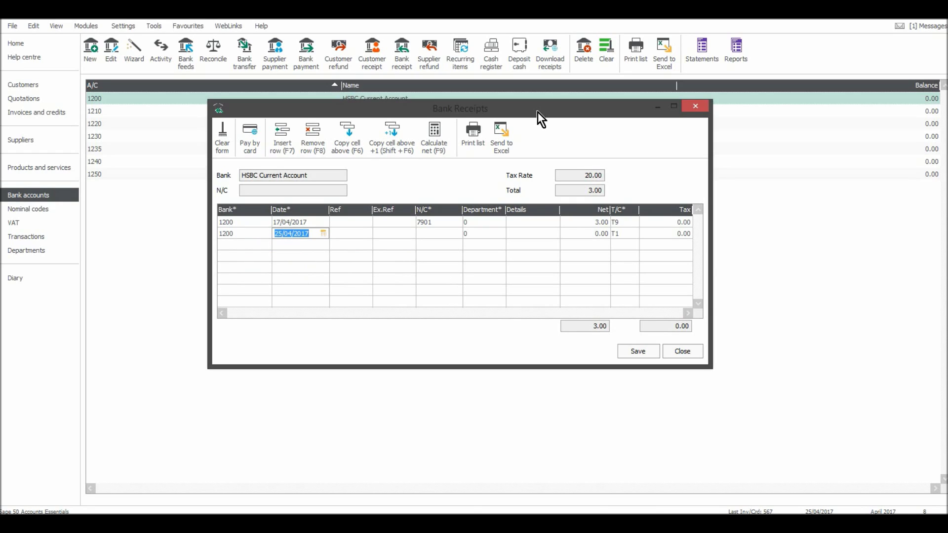
type("20/04/2017")
key("Tab")
key("Tab")
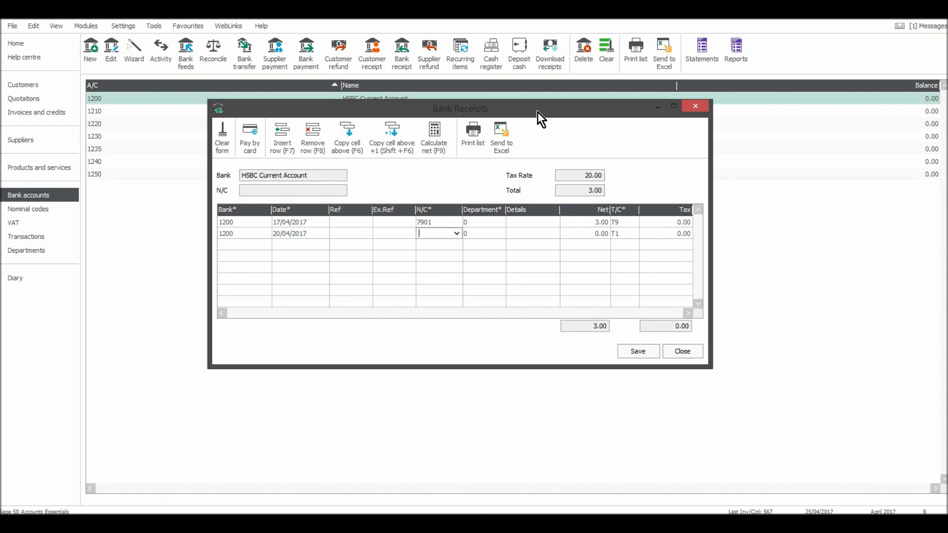
type("4000")
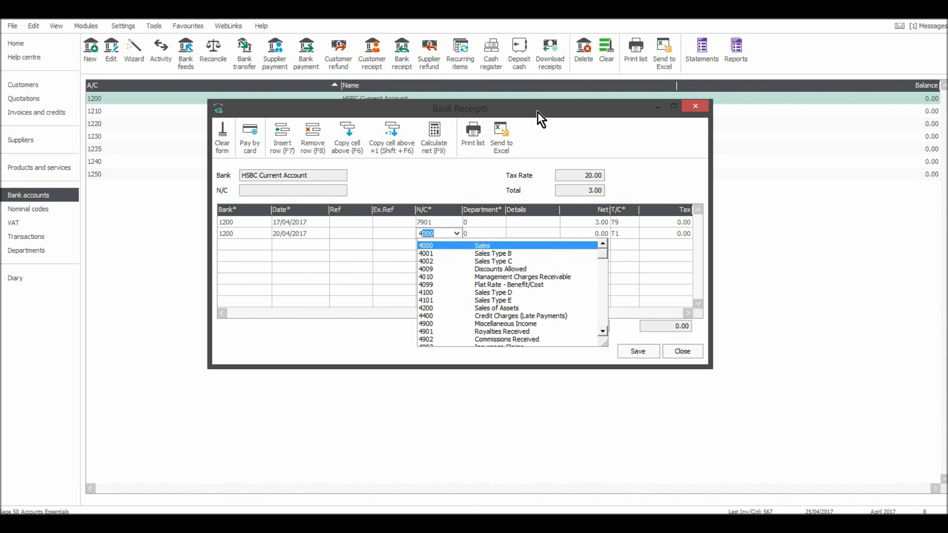
key("Down")
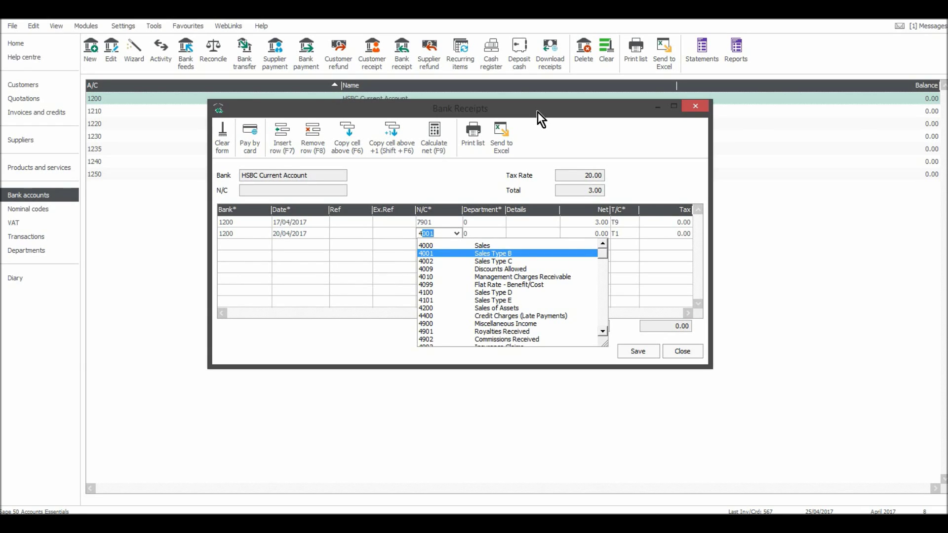
key("Tab")
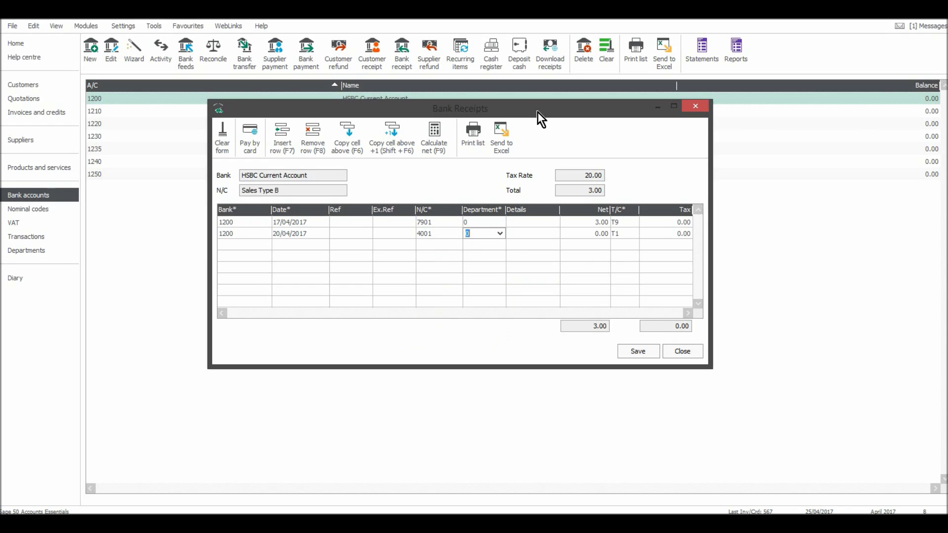
key("Tab")
type("Shop sale")
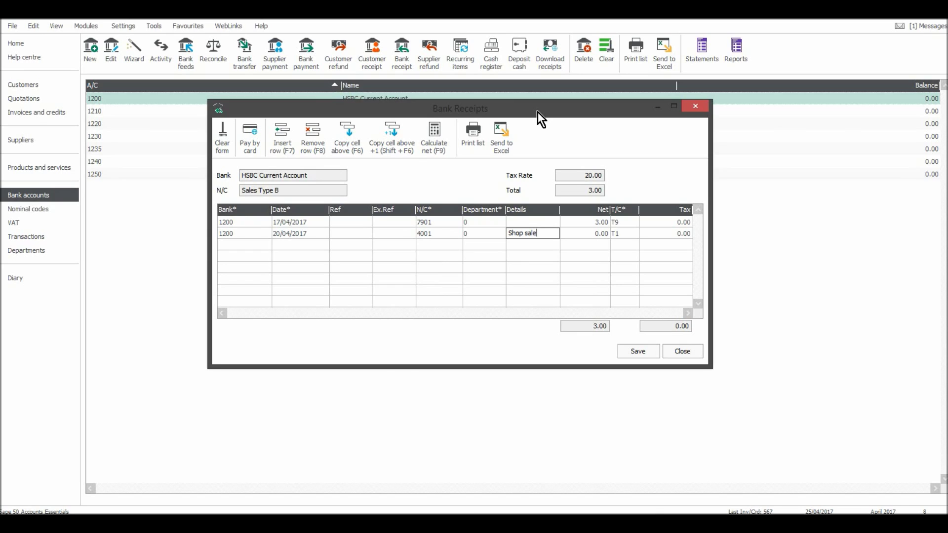
key("Tab")
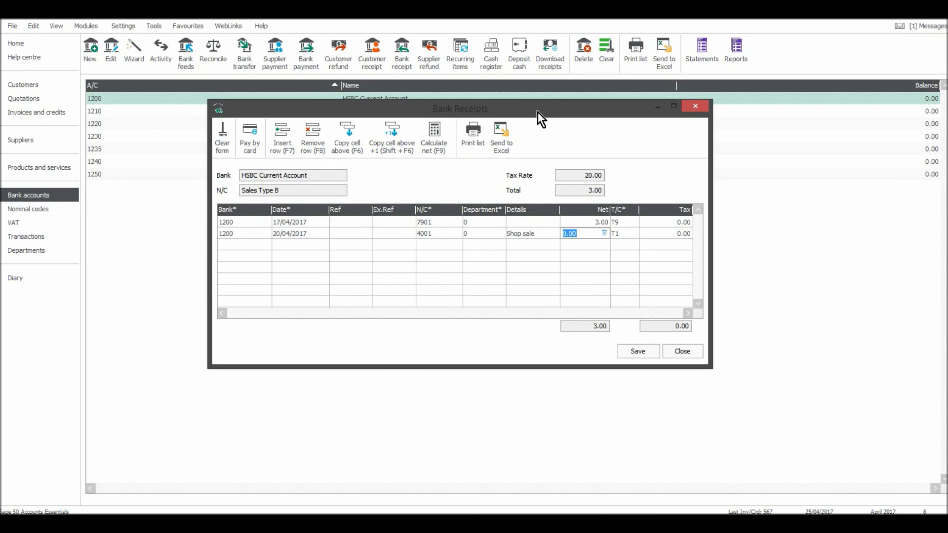
Enter 78 gross, split it into 65.00 net and 13.00 tax, and save both receipts
type("78")
left_click(438, 132)
left_click(657, 233)
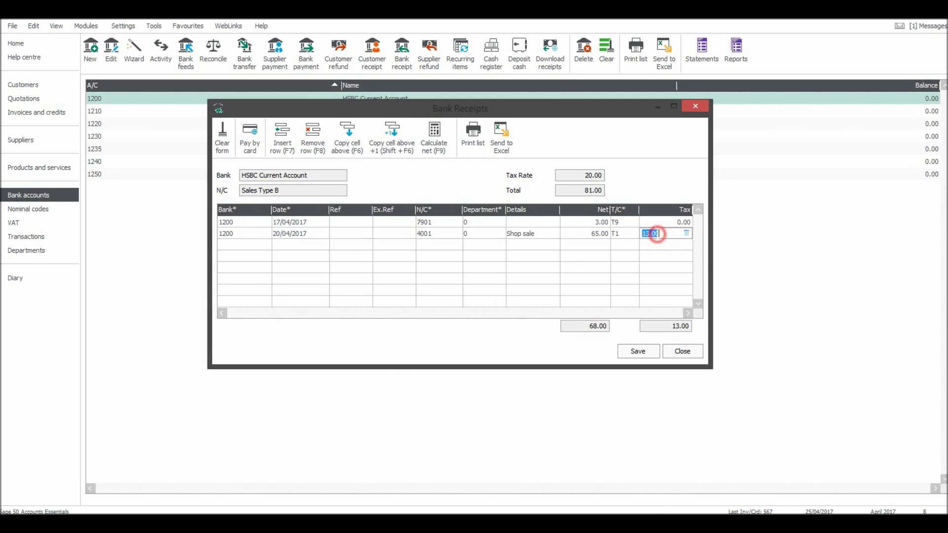
left_click(644, 354)
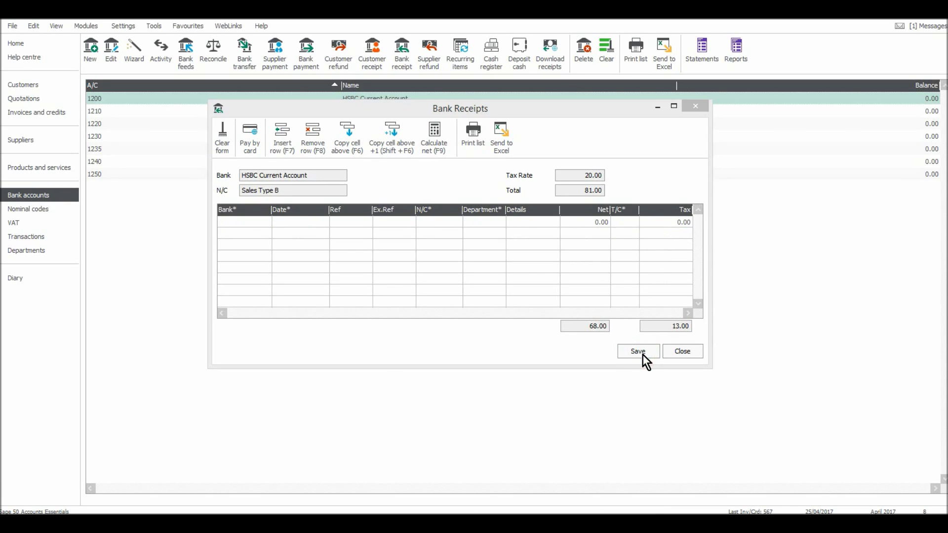
In the Nominal codes list, select 1200 HSBC Current Account, then 4001 Sales Type B (65.00 credit)
left_click(696, 106)
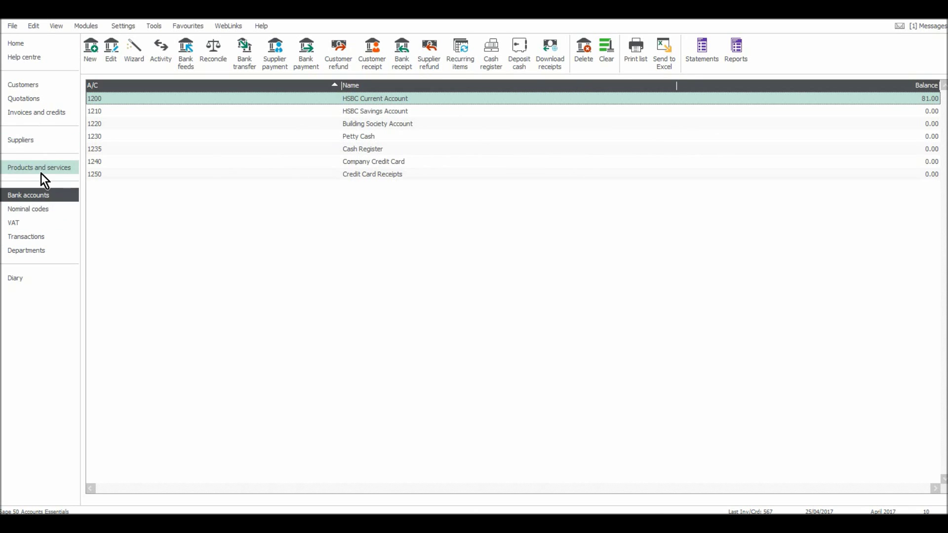
left_click(43, 210)
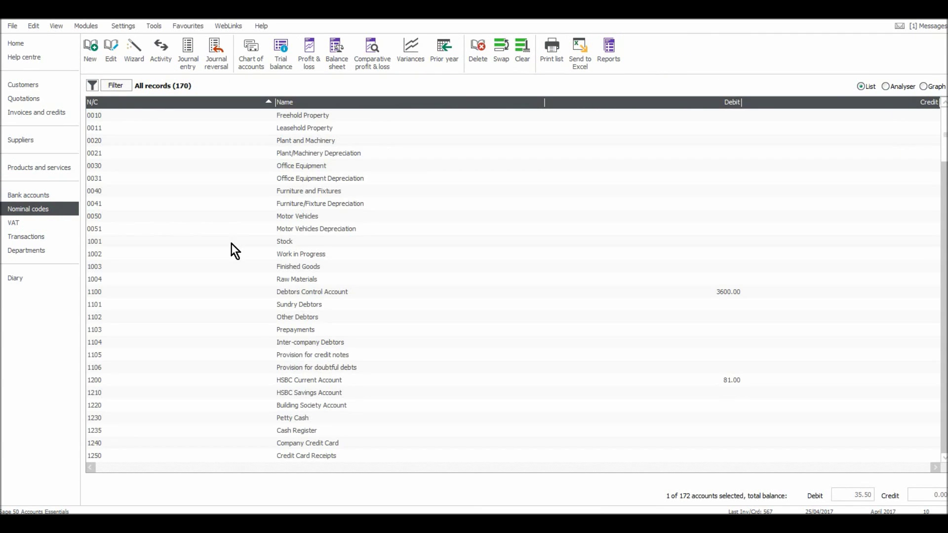
scroll(231, 243, "down", 3)
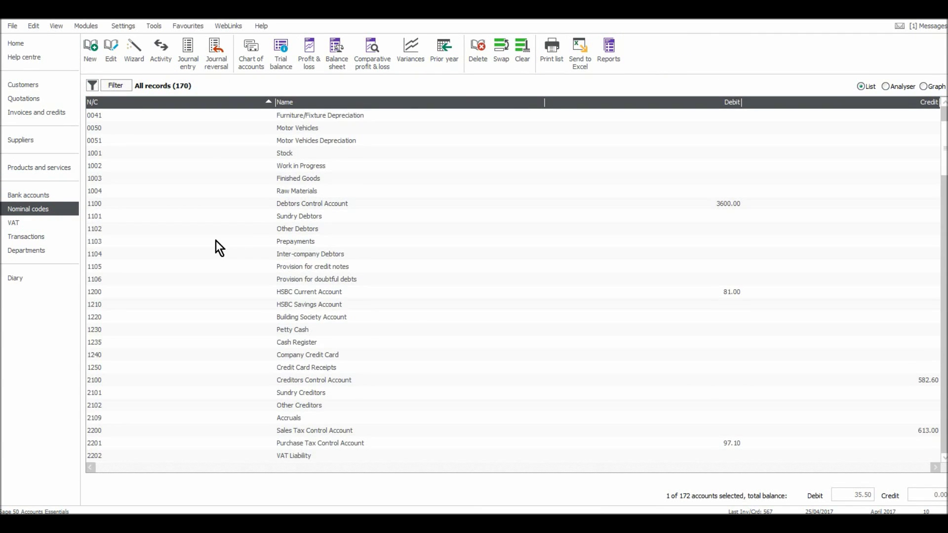
left_click(69, 197)
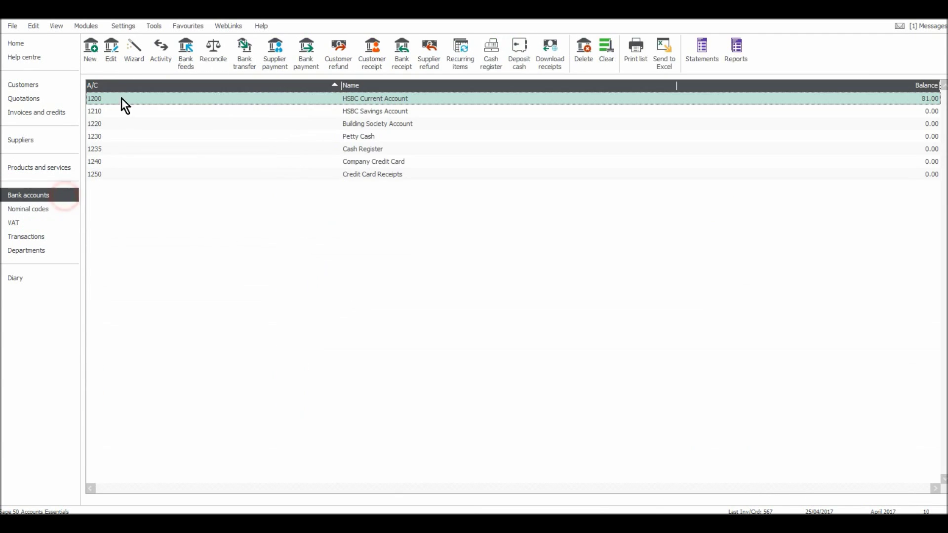
left_click(44, 214)
left_click(108, 293)
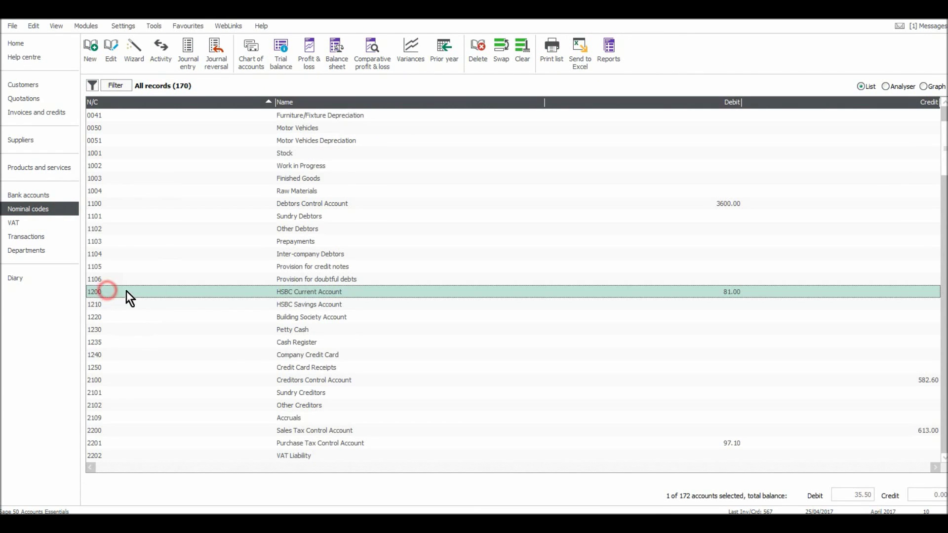
scroll(309, 290, "down", 2)
scroll(310, 292, "down", 6)
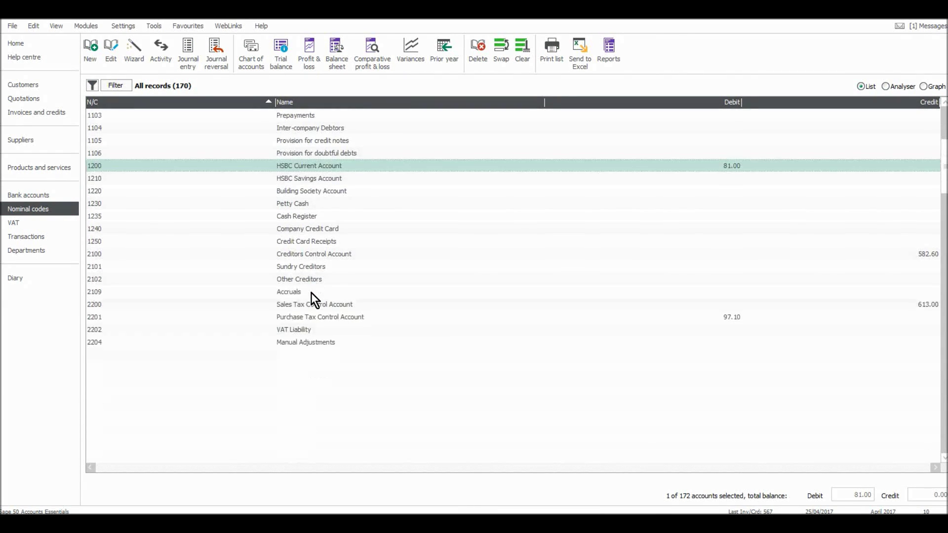
scroll(310, 316, "down", 1)
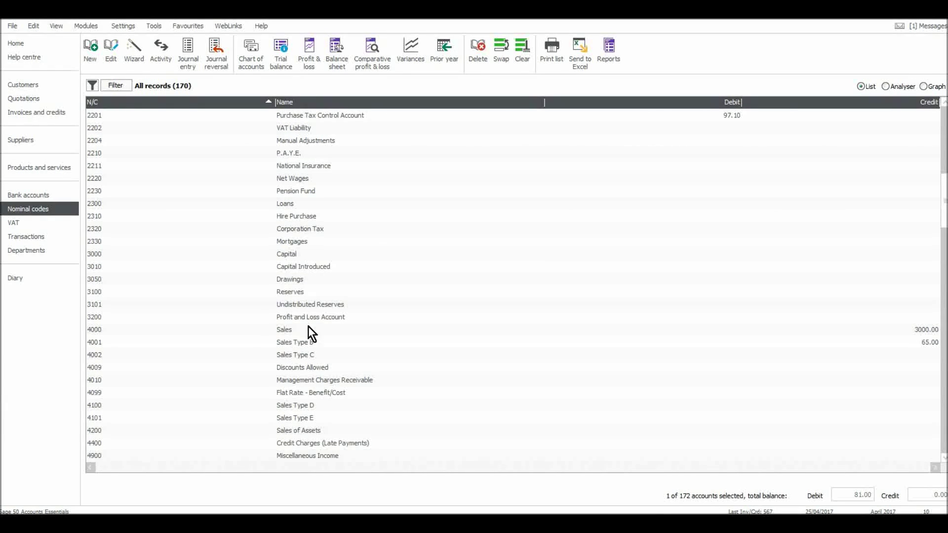
left_click(916, 344)
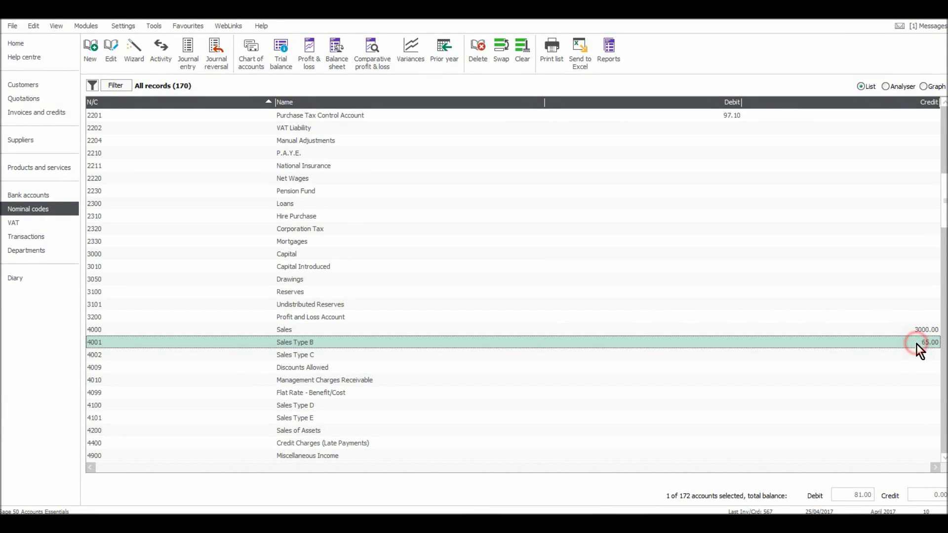
Change nominal 4001's name from Sales Type B to 'Shop Sales', save, and return to Bank accounts
double_click(303, 343)
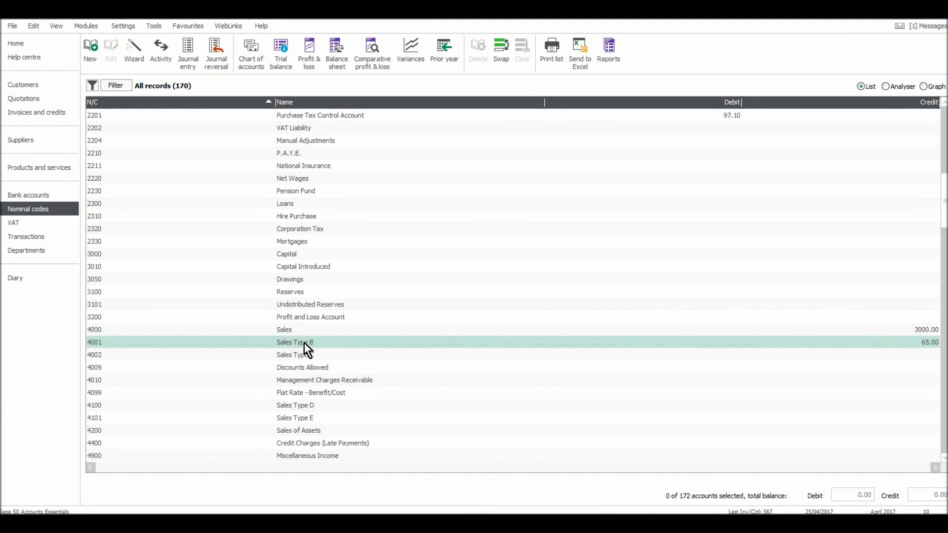
left_click_drag(368, 161, 285, 163)
type("Sh")
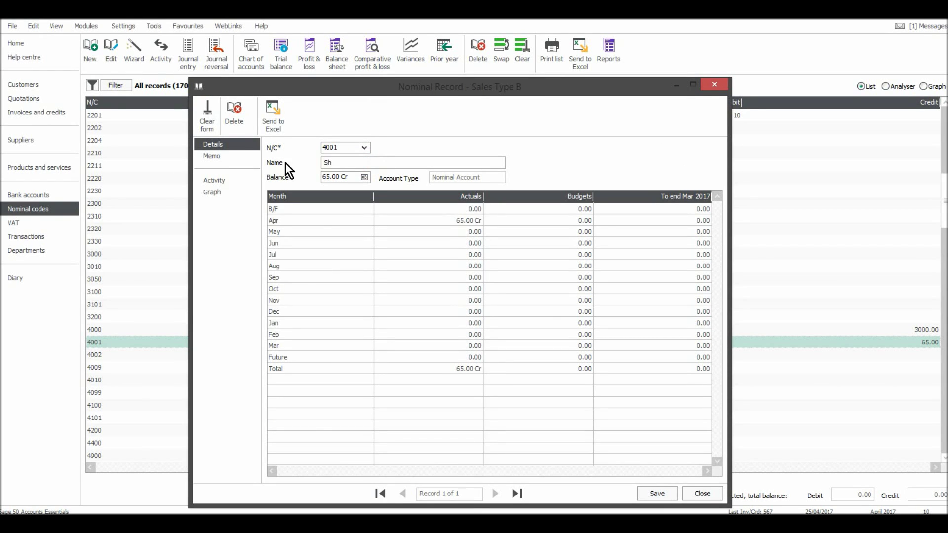
type("op Sales")
left_click(655, 492)
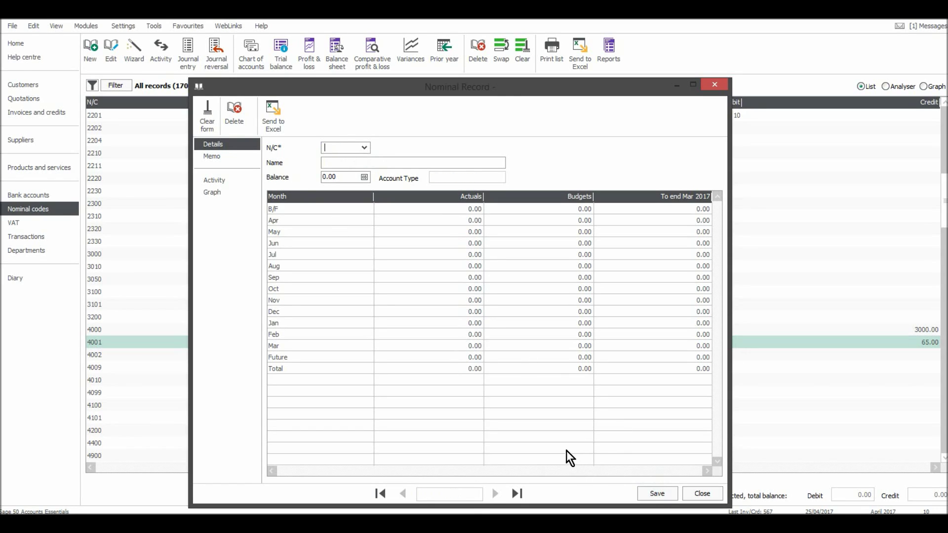
left_click(715, 85)
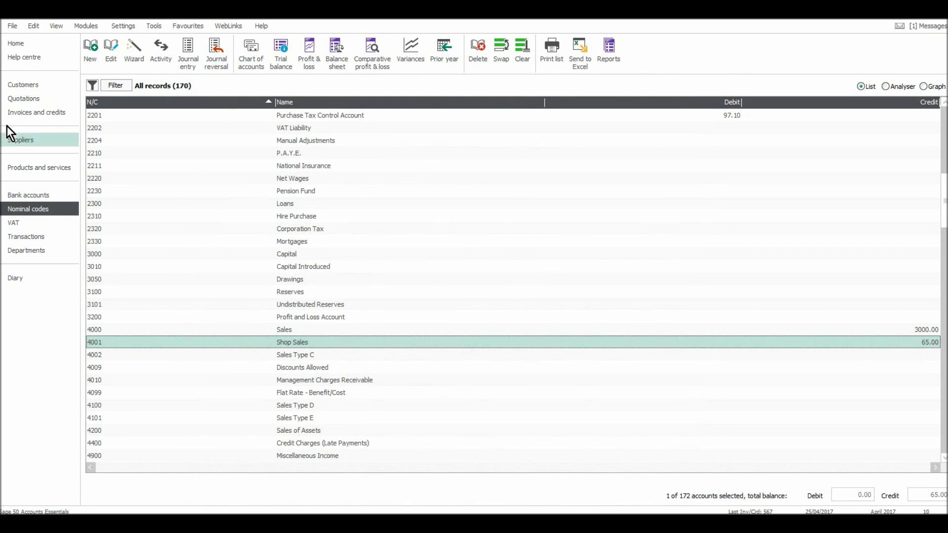
left_click(50, 194)
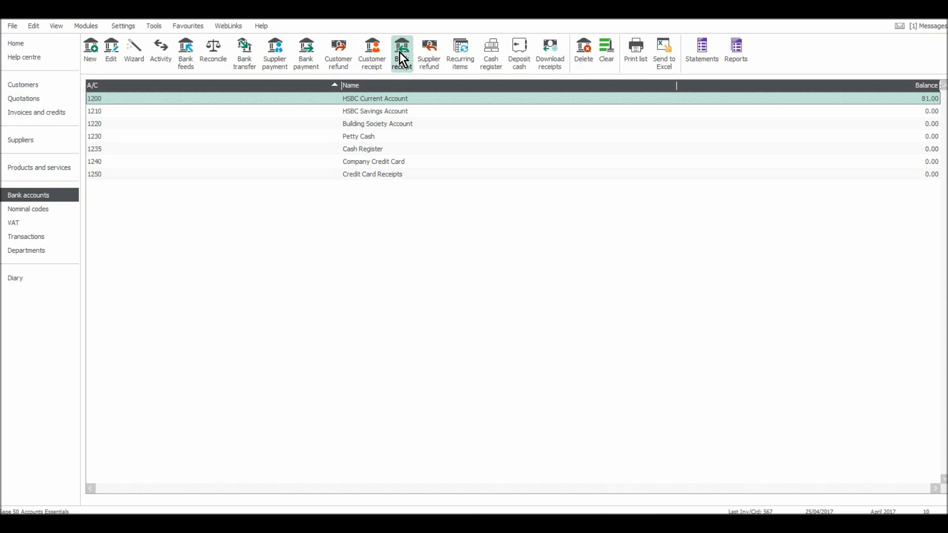
Receive 600.00 from XYZ Computers paying invoice 458 in full, and save the receipt
left_click(374, 55)
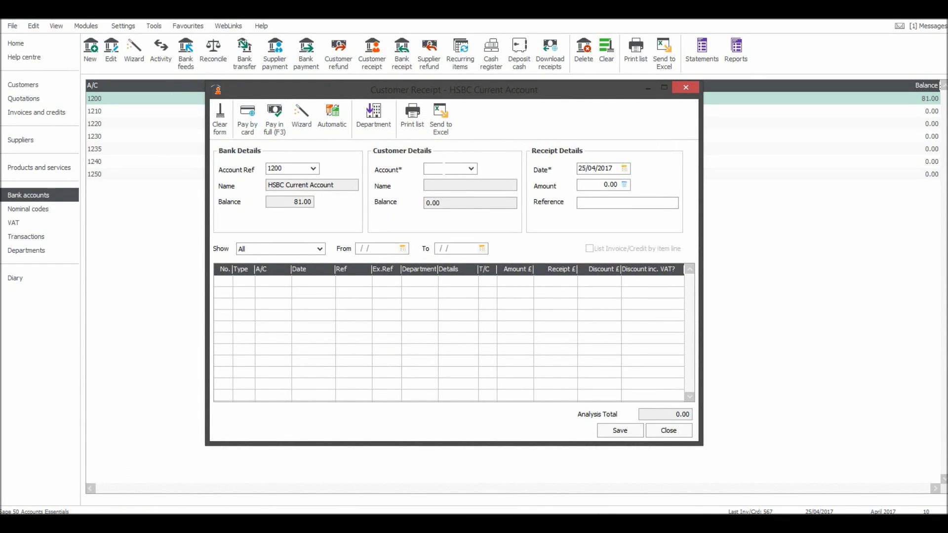
type("XYZCOMPU")
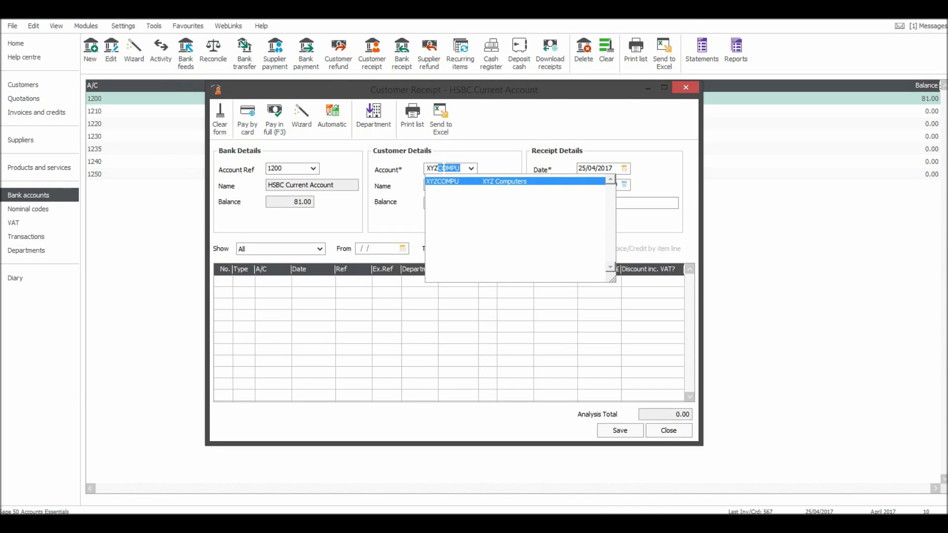
left_click(469, 181)
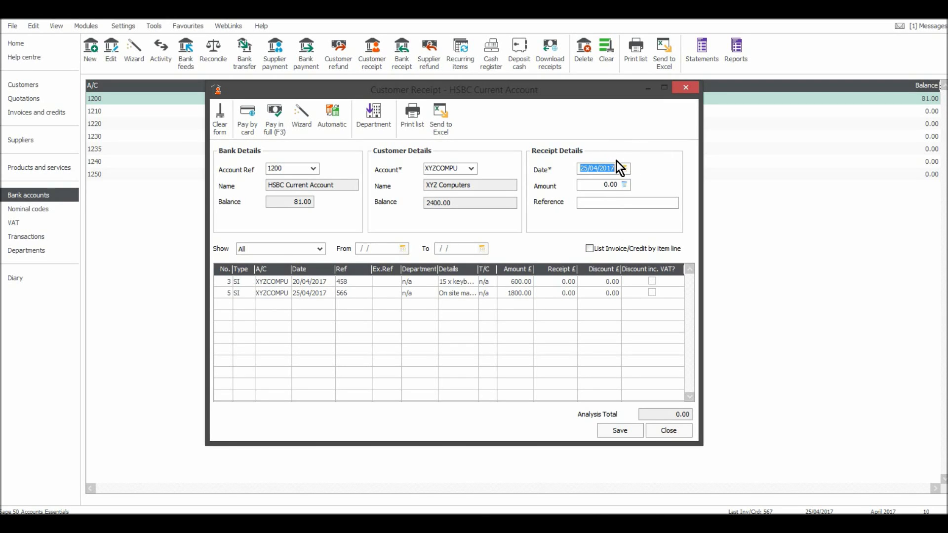
left_click(558, 291)
left_click(556, 281)
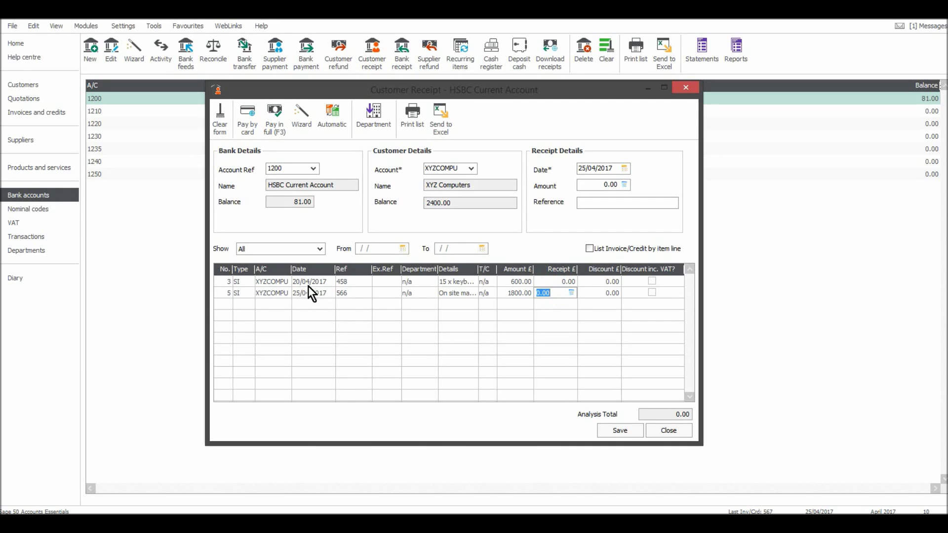
left_click(547, 278)
key("Tab")
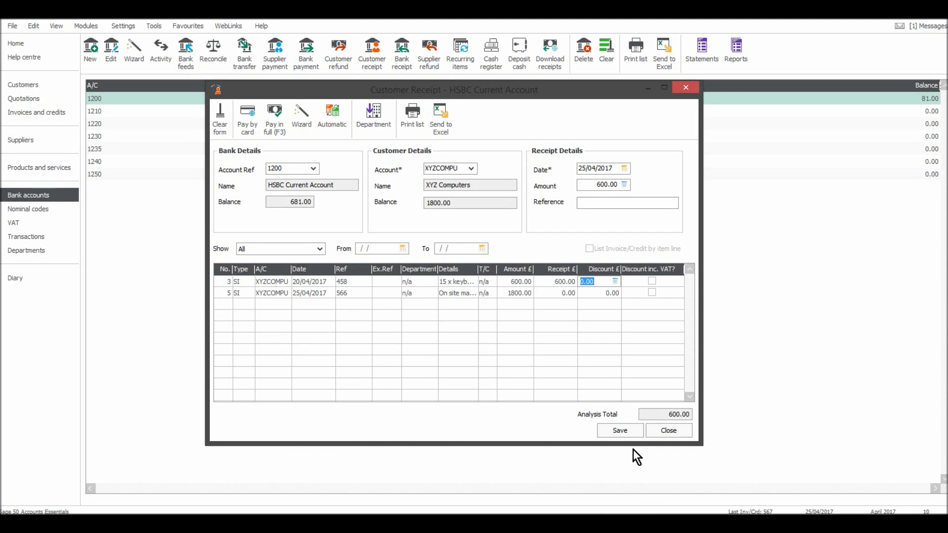
left_click(623, 432)
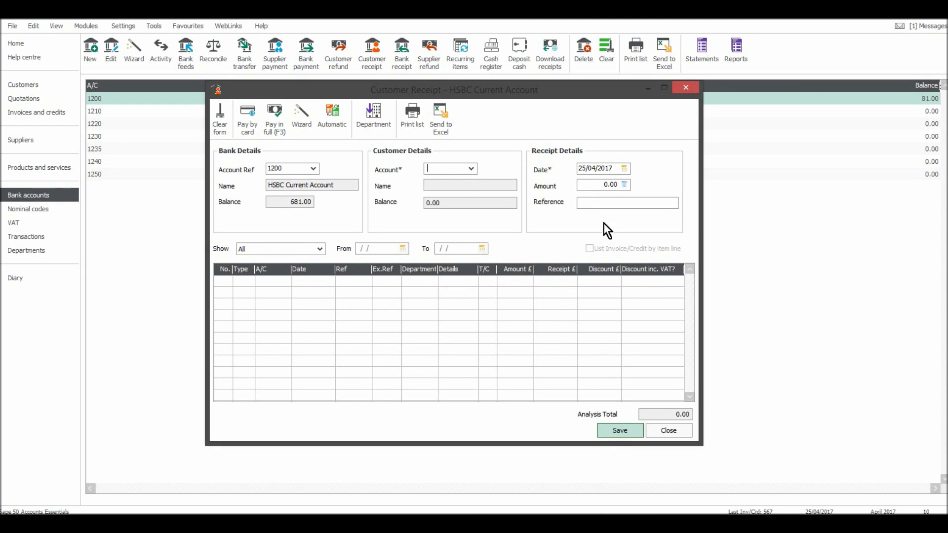
left_click(687, 89)
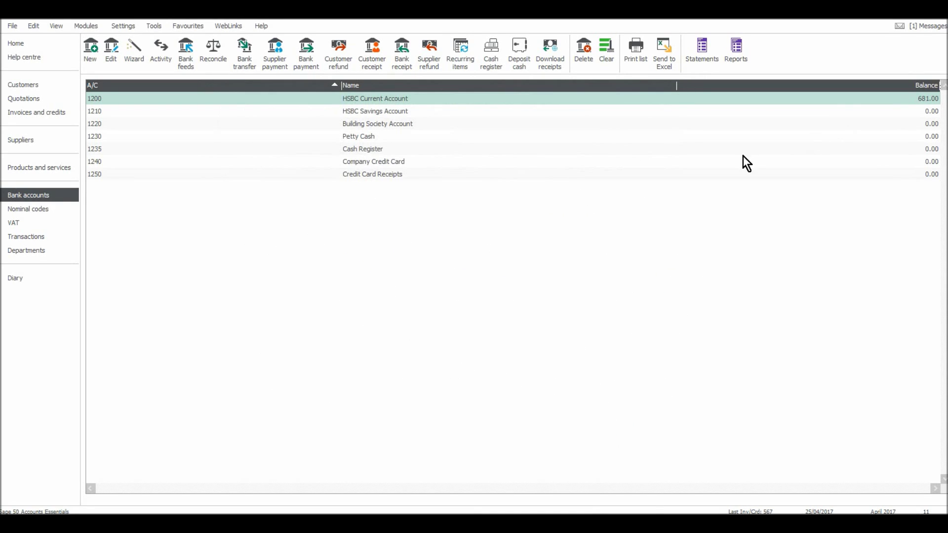
Show the Customers list with ABC Custom at 1200.00 and XYZ Computers at 1800.00
left_click(55, 86)
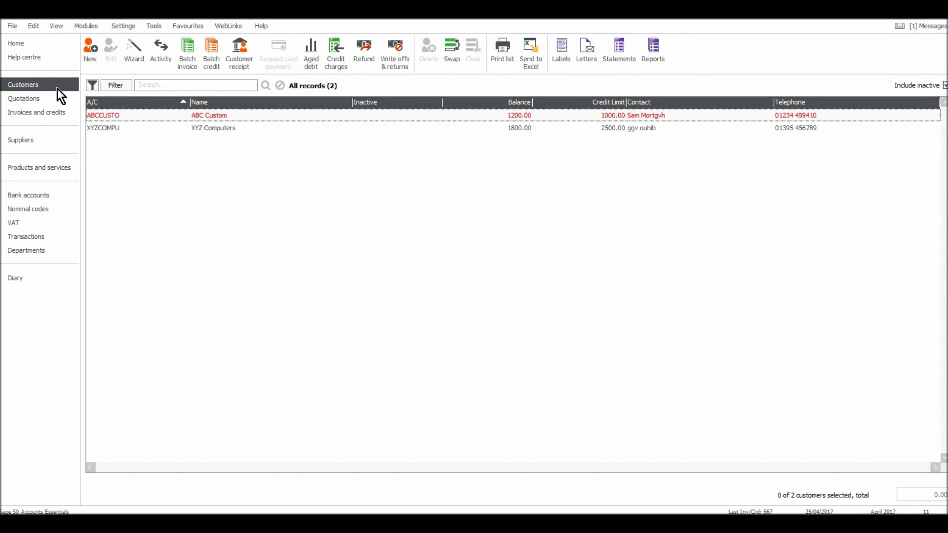
left_click(241, 128)
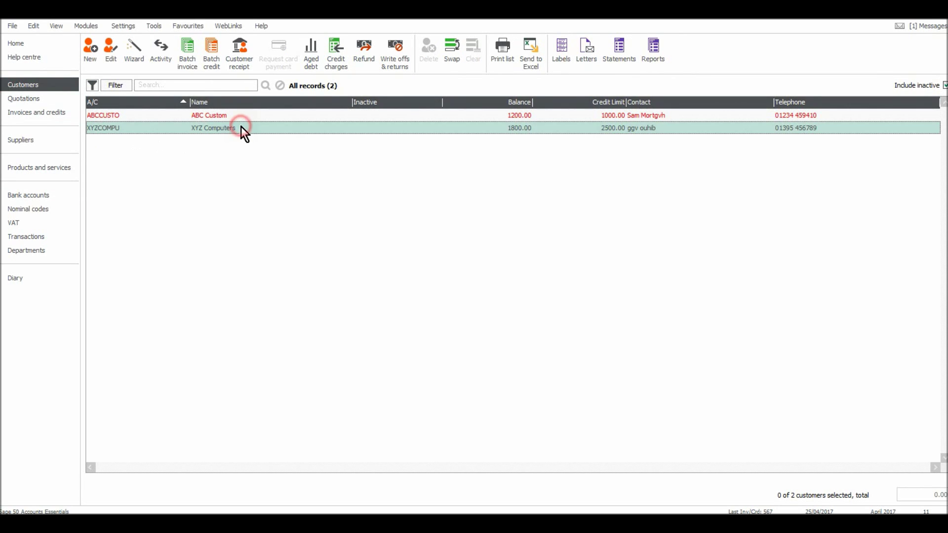
left_click(241, 127)
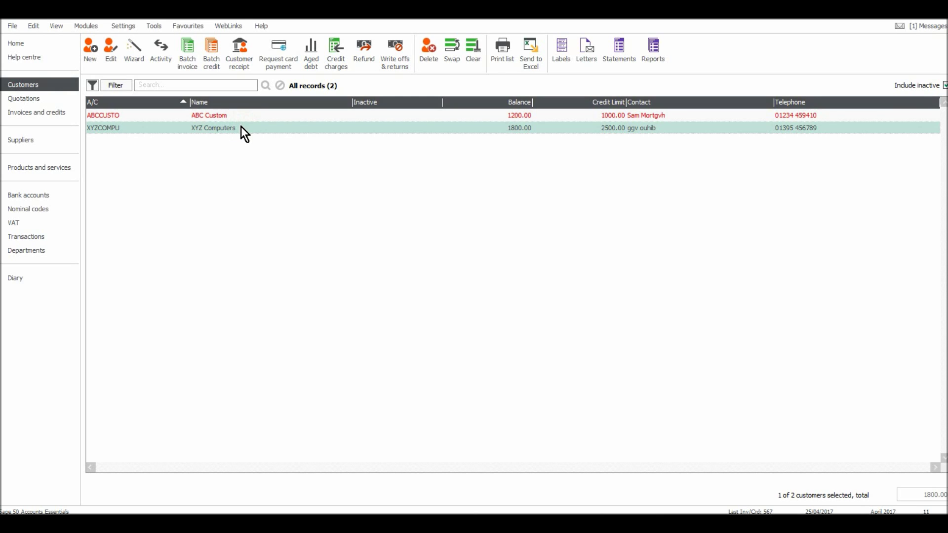
double_click(241, 127)
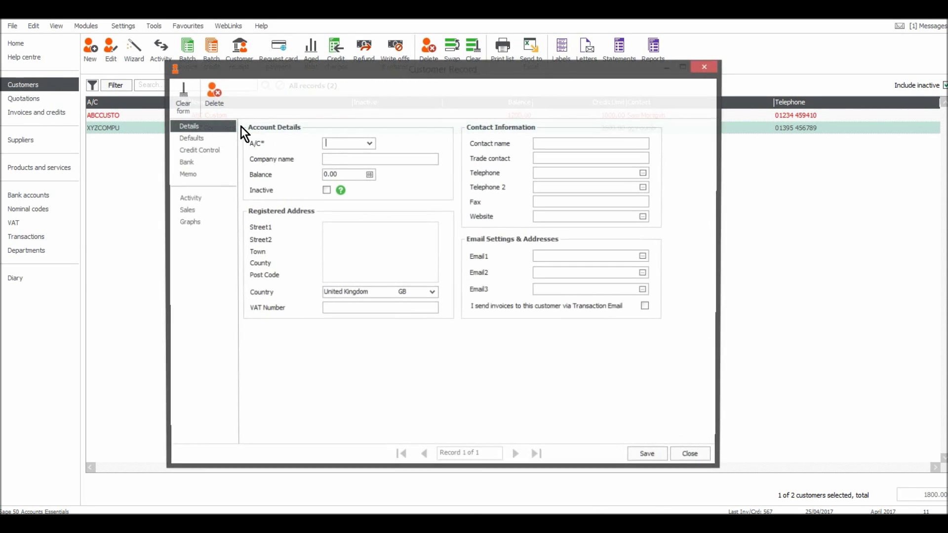
left_click(206, 196)
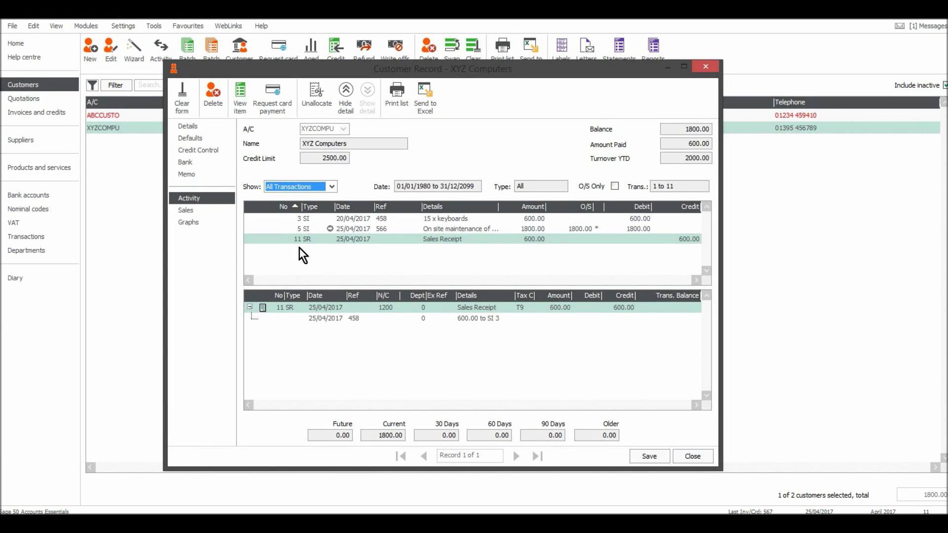
left_click(311, 220)
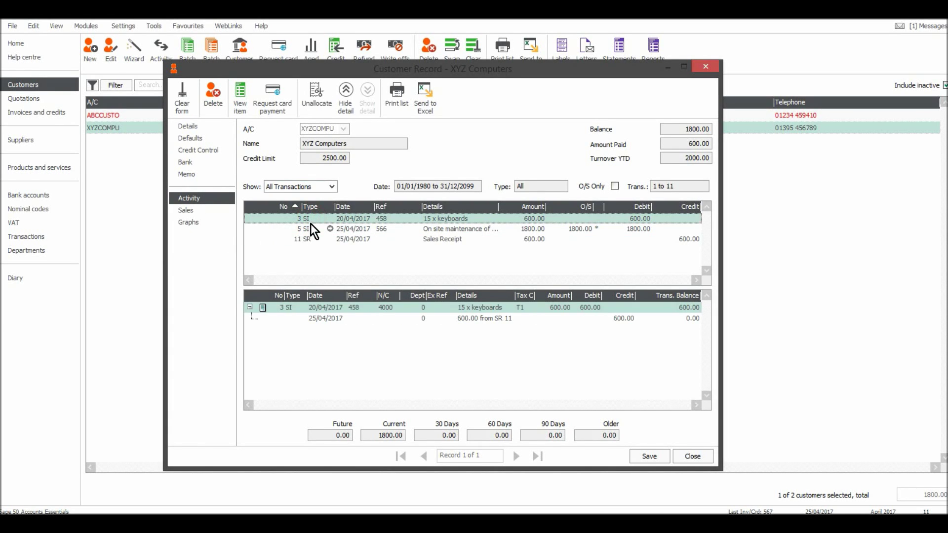
left_click(311, 227)
left_click(310, 242)
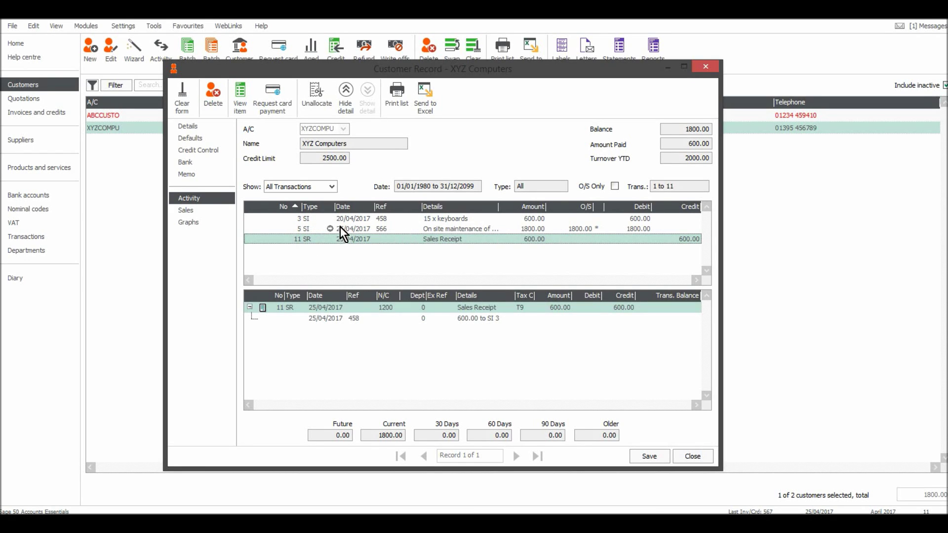
left_click(440, 228)
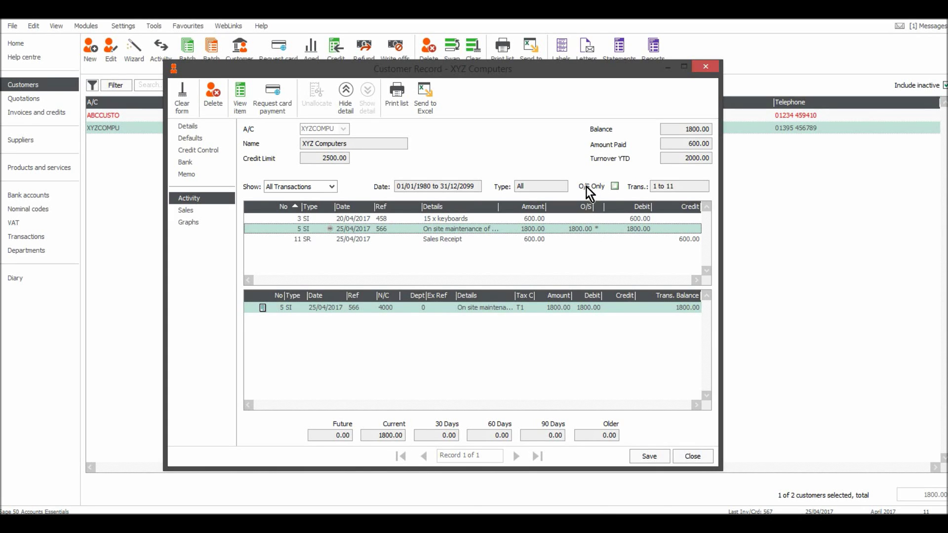
left_click(614, 186)
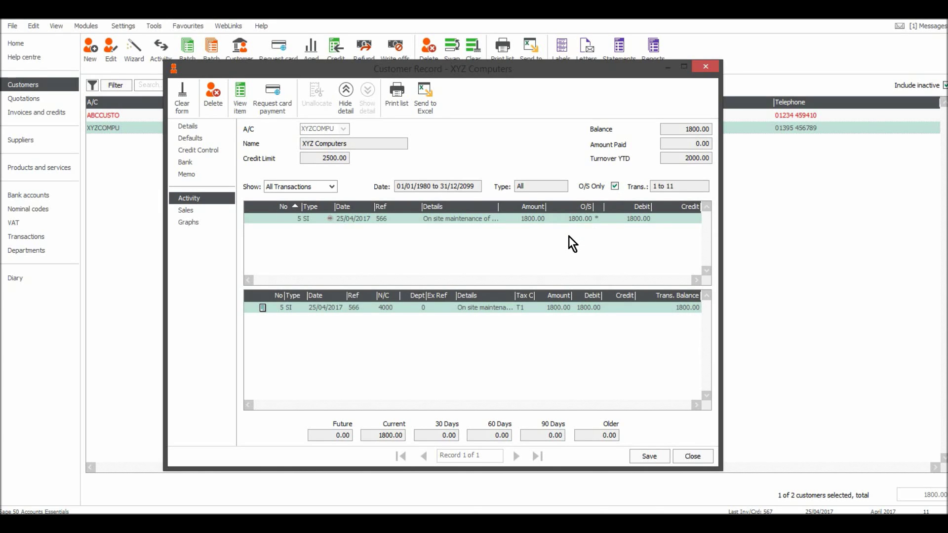
left_click(615, 186)
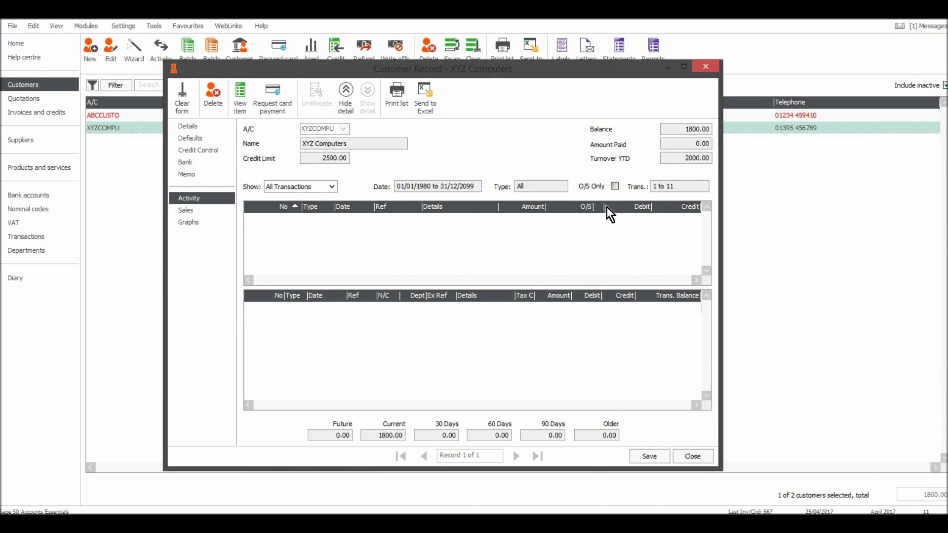
left_click(368, 240)
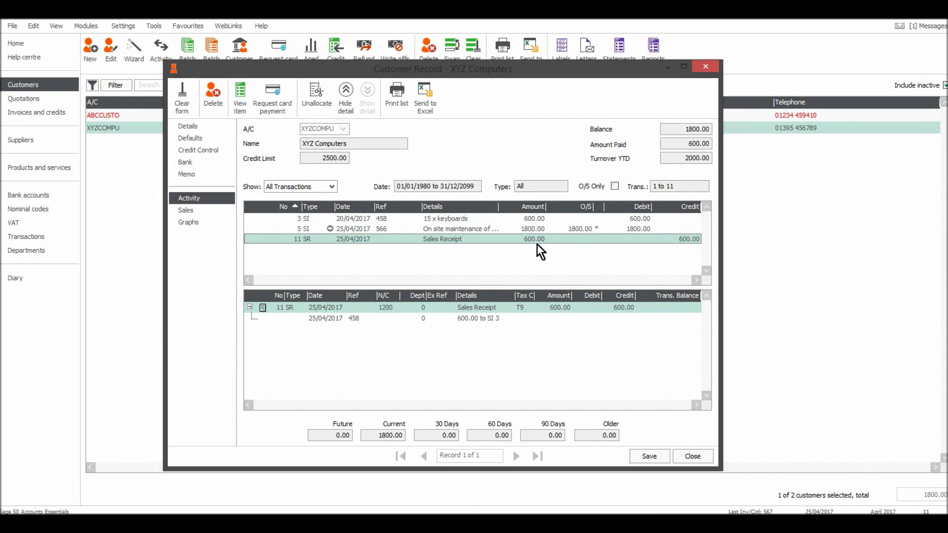
left_click(704, 69)
Look over the ABC Custom and XYZ Computers customers, then go back to Bank accounts
left_click(256, 117)
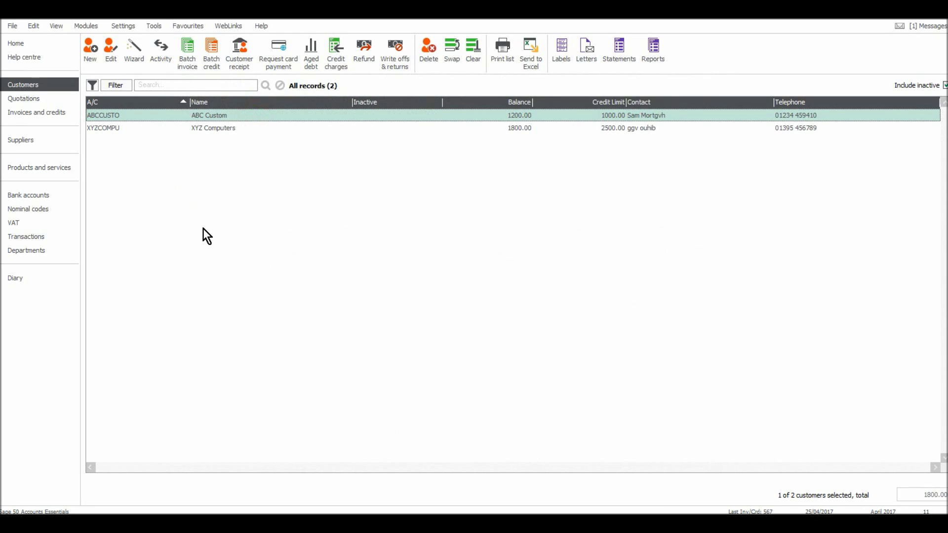
left_click(404, 131)
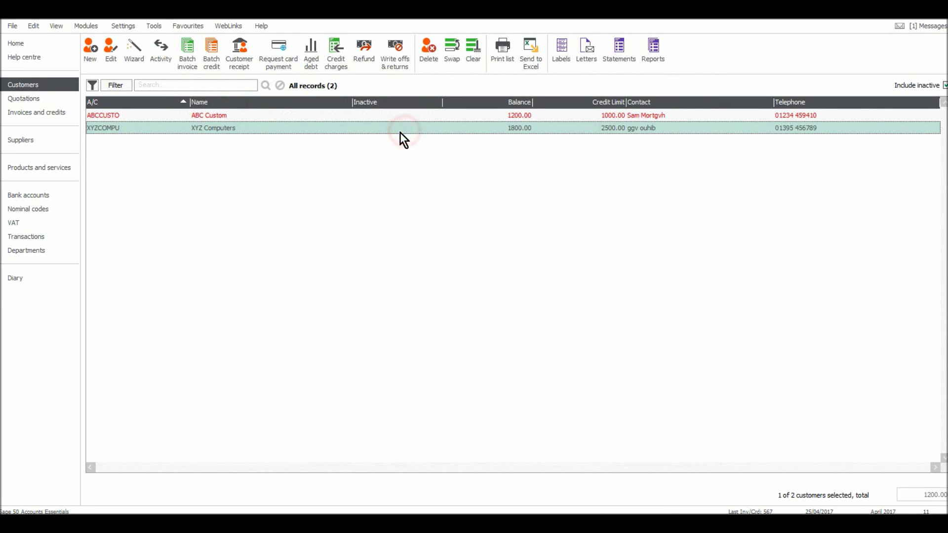
left_click(53, 194)
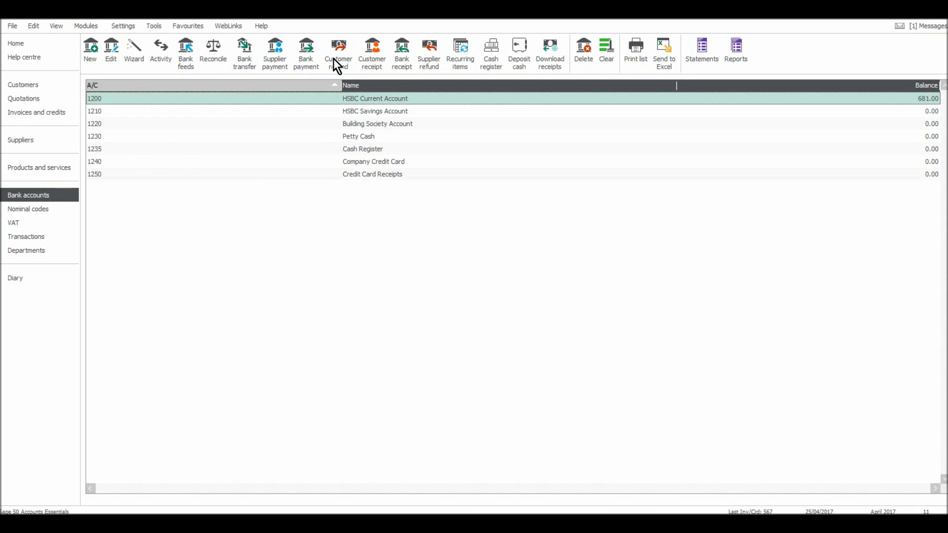
left_click(370, 58)
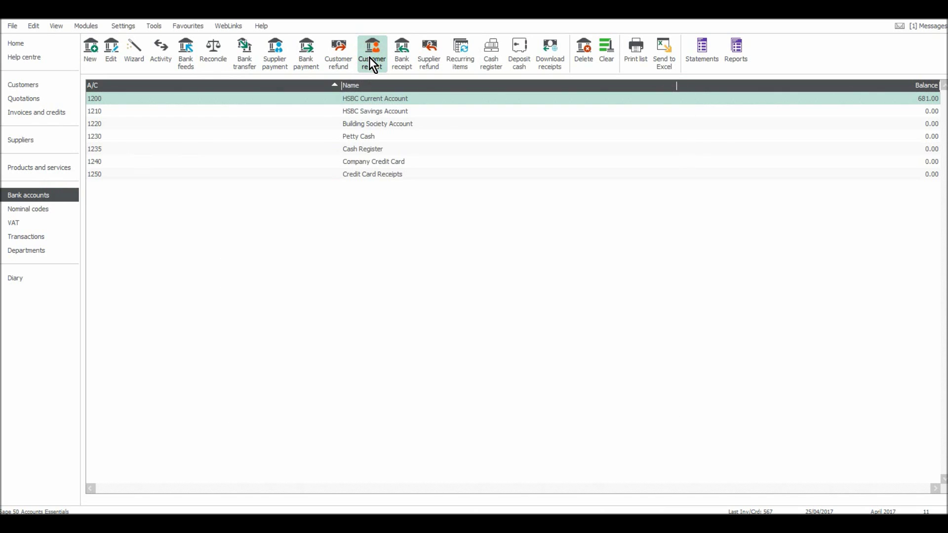
left_click(696, 87)
Begin an HSBC customer receipt for ABC Custom (ABCCUSTO) dated 24/04/2017
left_click(371, 64)
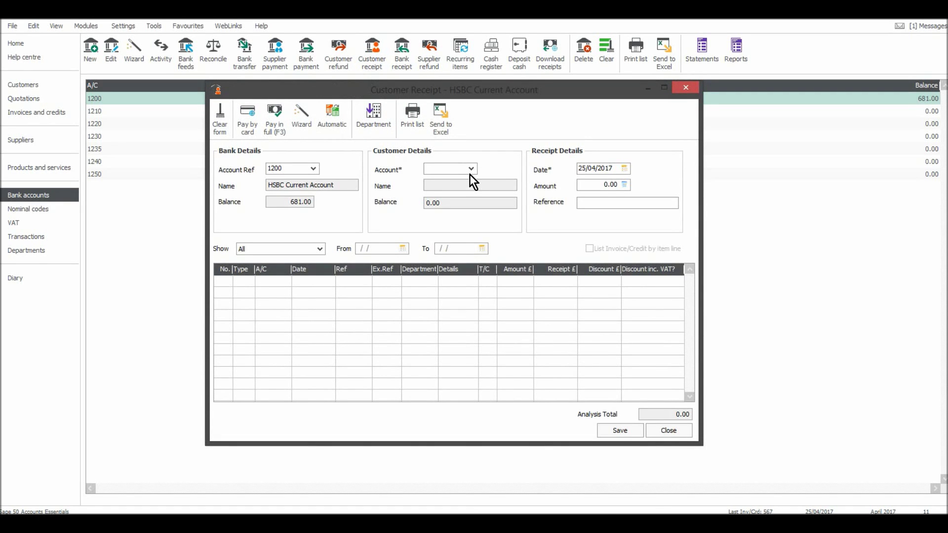
type("ABCCUSTO")
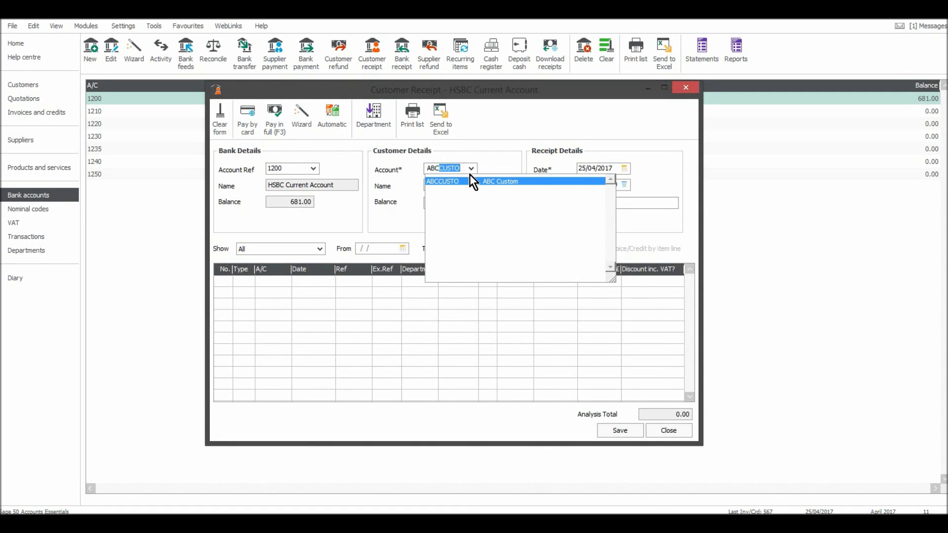
left_click(488, 183)
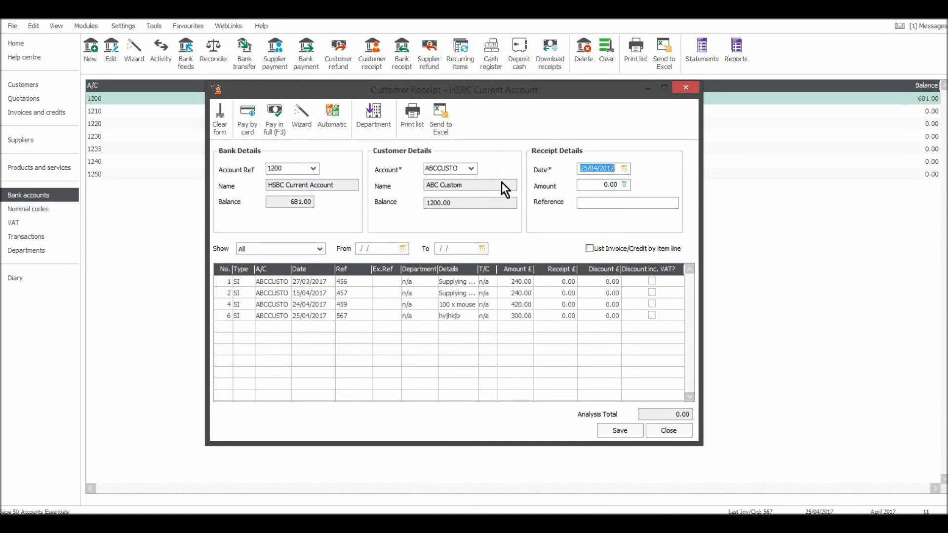
type("24/04/2017")
left_click(625, 168)
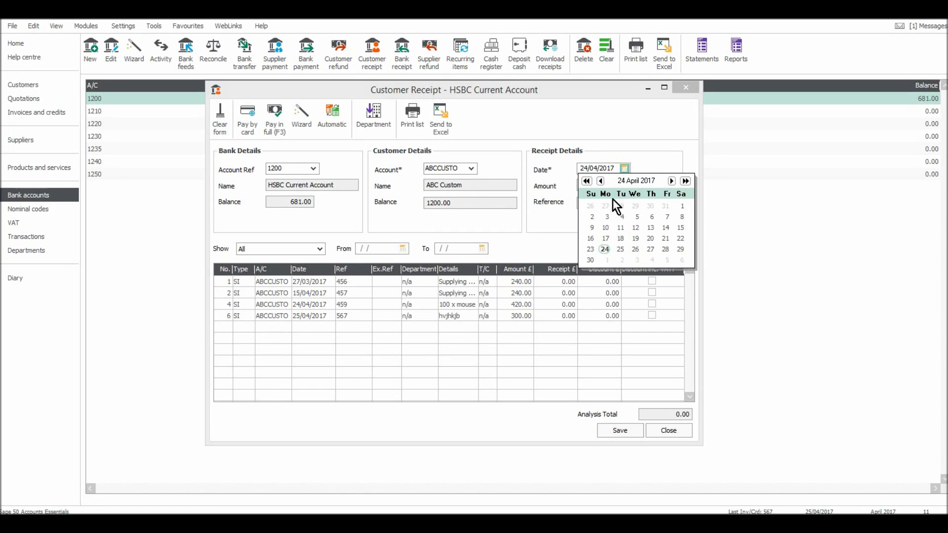
left_click(606, 237)
left_click(624, 169)
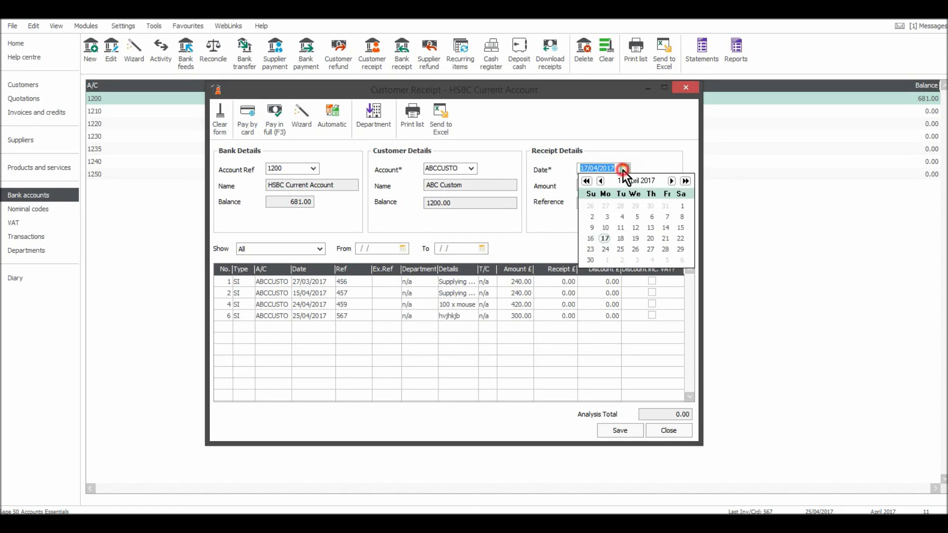
left_click(605, 249)
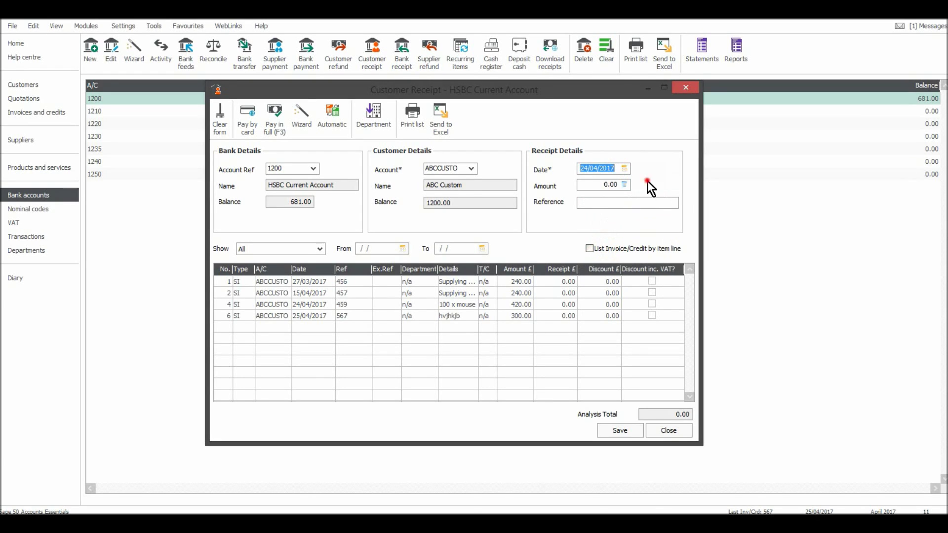
key("Tab")
Trial-enter 240.00 on invoice 456 and full payments on 457 and 459, then clear them all
left_click(561, 279)
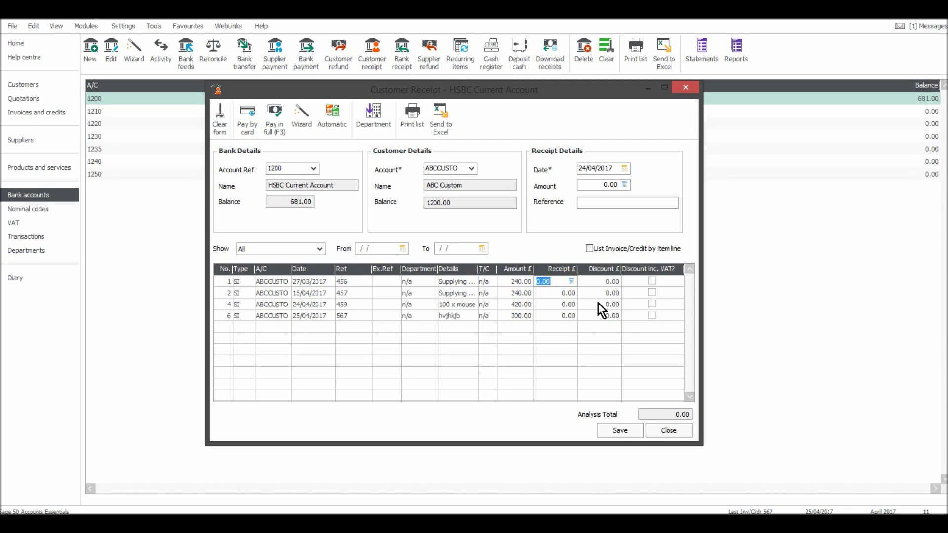
type("240")
left_click(558, 296)
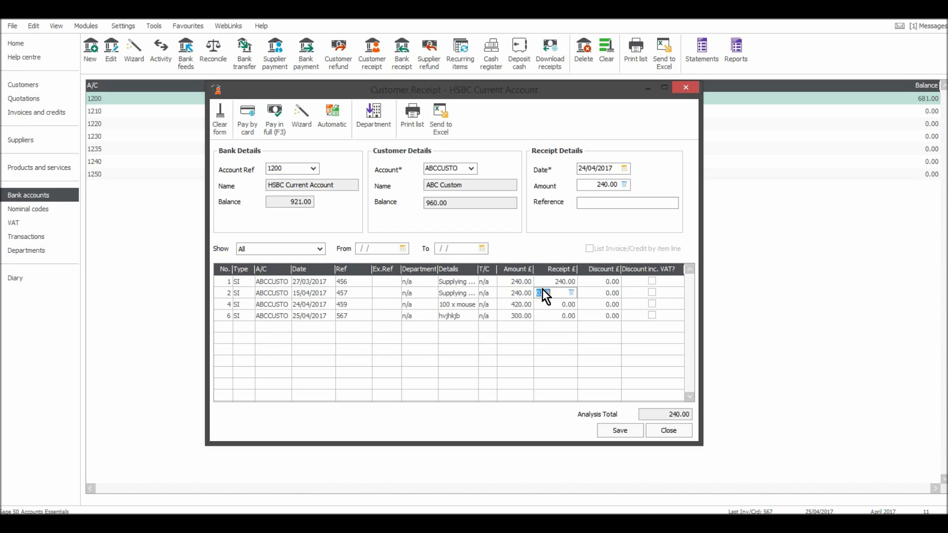
left_click(275, 124)
left_click(271, 126)
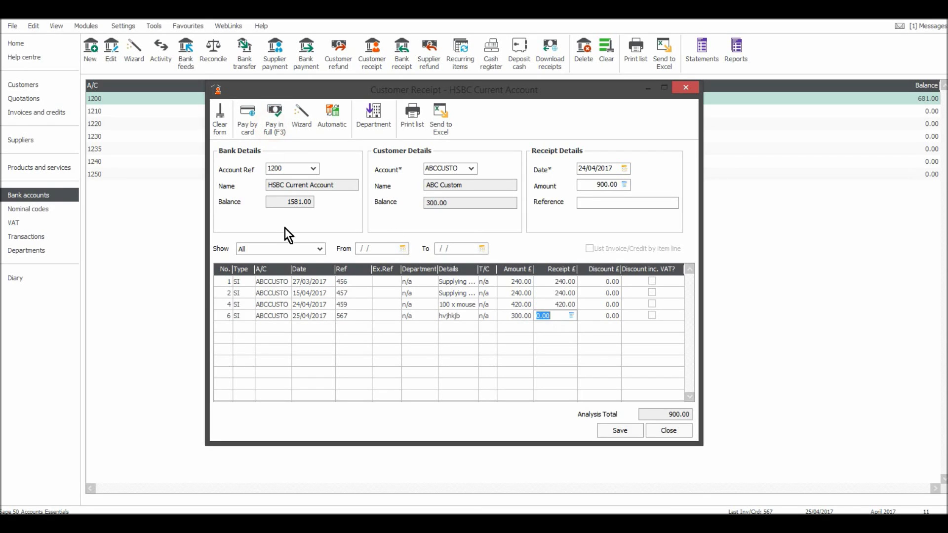
left_click(560, 303)
key("Delete")
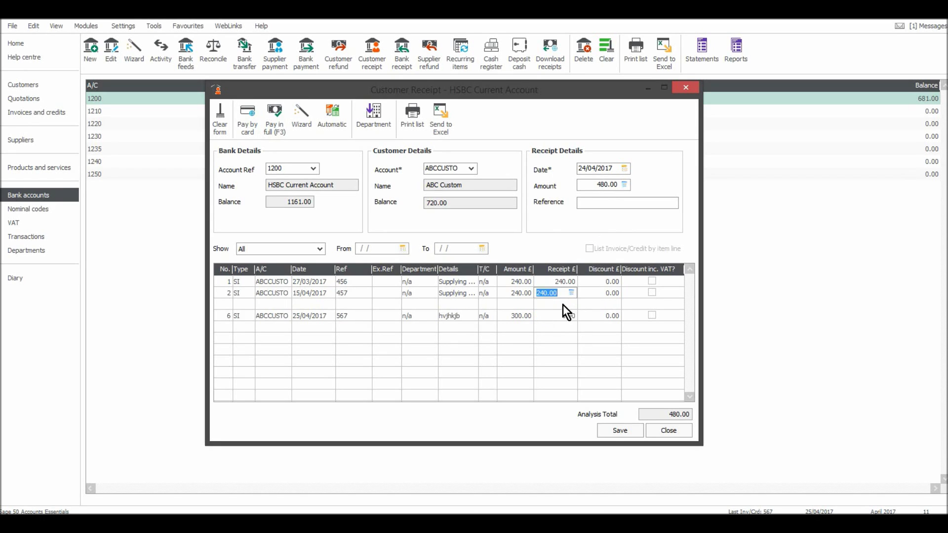
key("Delete")
key("Up")
key("Delete")
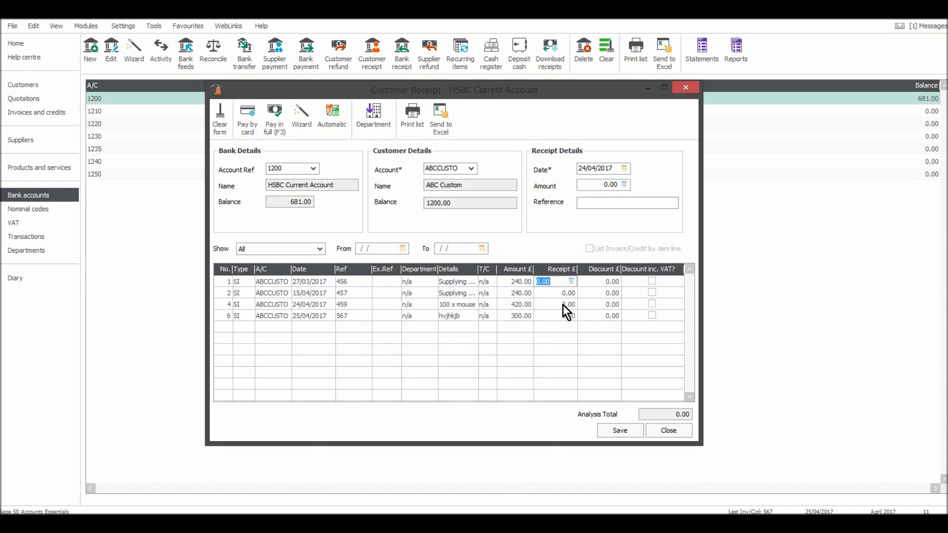
Enter a 900.00 receipt amount and allocate it automatically across the oldest invoices
left_click(584, 184)
left_click(608, 186)
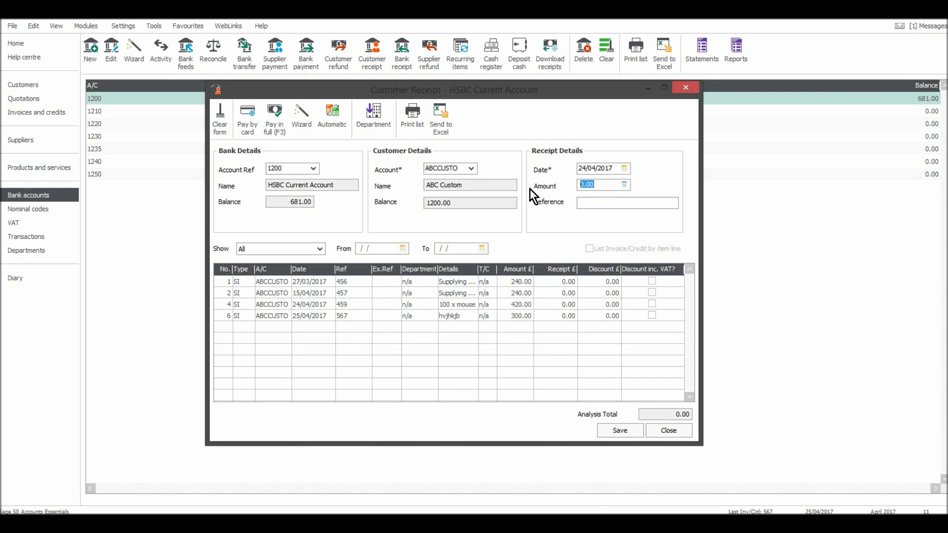
type("900")
left_click(331, 115)
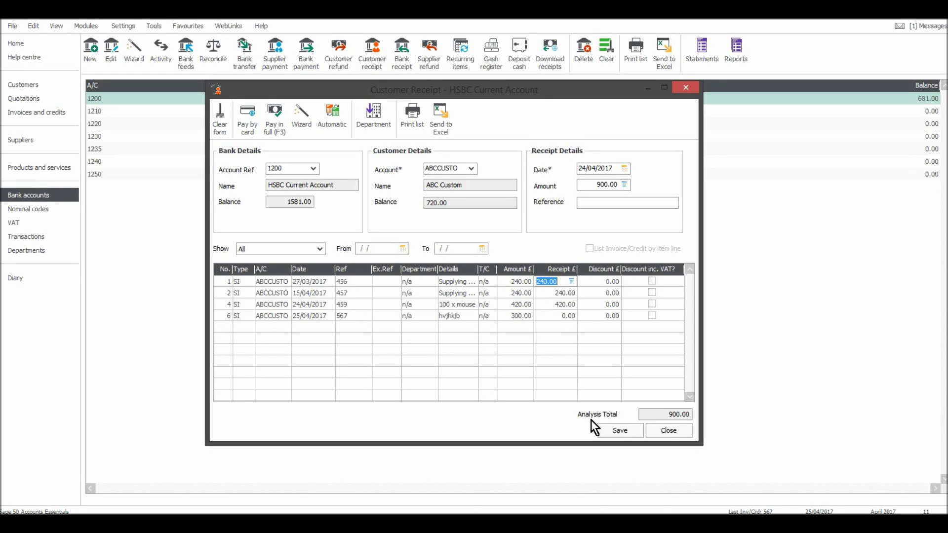
Save the 900.00 receipt, accepting the on-hold account status change
left_click(621, 433)
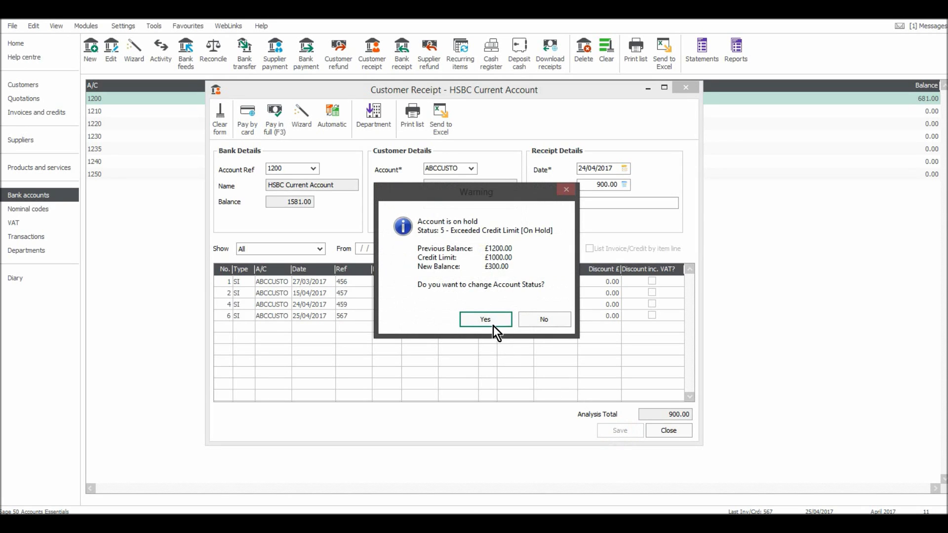
left_click(491, 323)
left_click(452, 331)
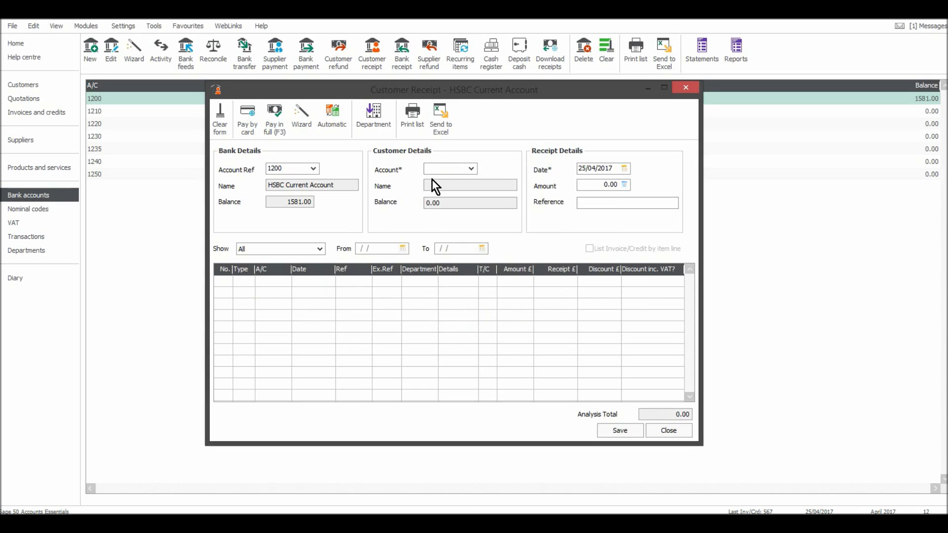
type("ABCCUSTO")
key("Tab")
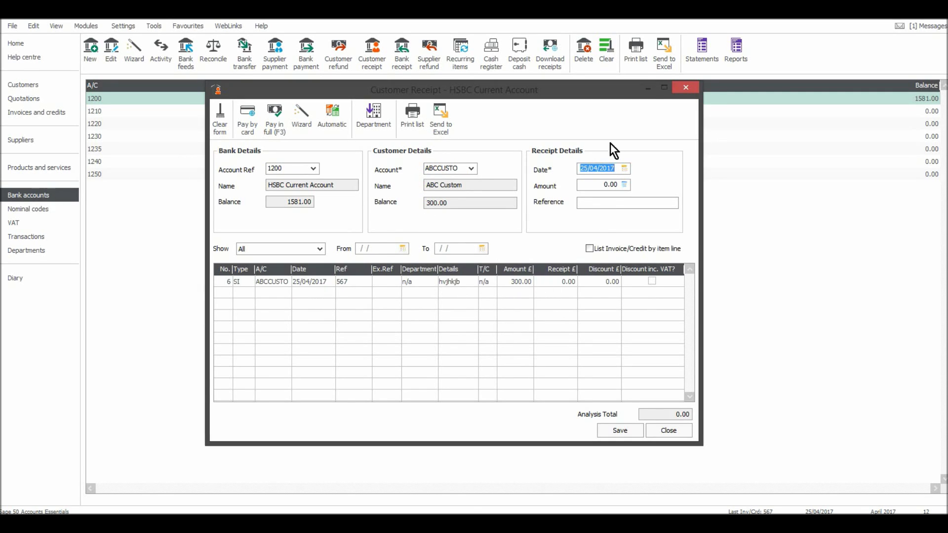
Close the receipt window saving changes, then open ABC Custom's record (balance 300.00) from Customers
left_click(685, 91)
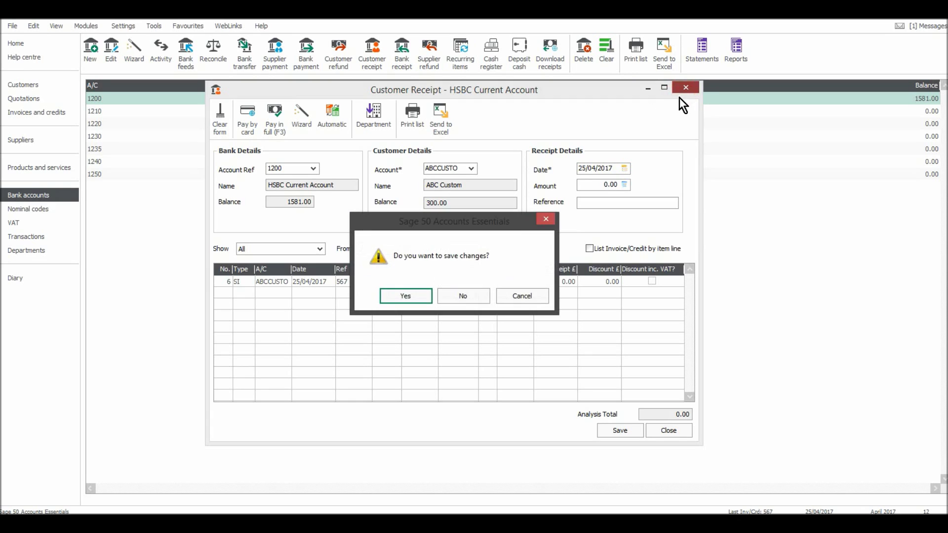
left_click(424, 295)
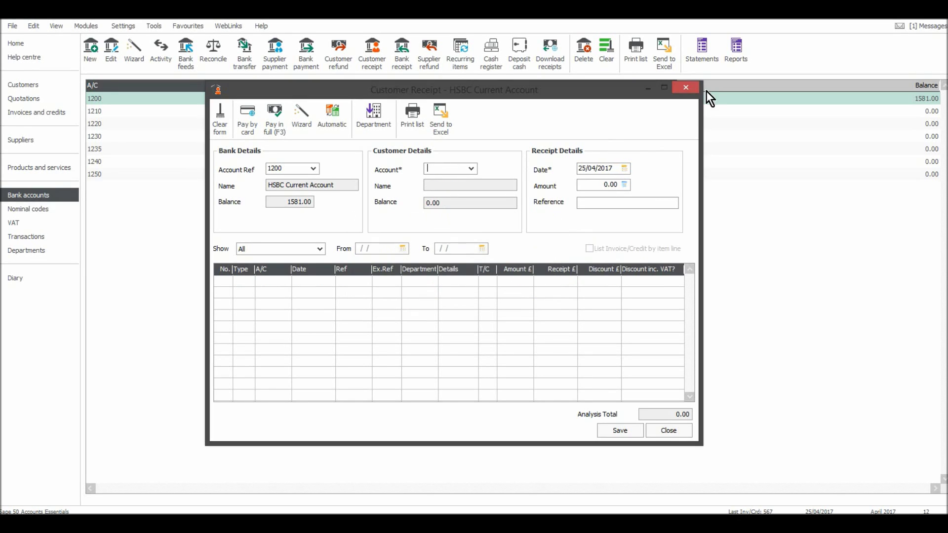
left_click(686, 90)
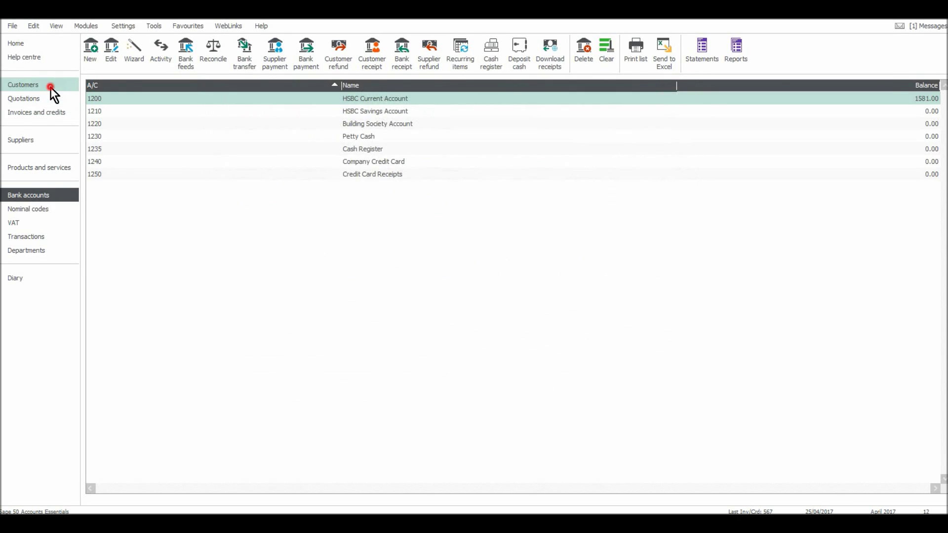
left_click(50, 87)
left_click(311, 115)
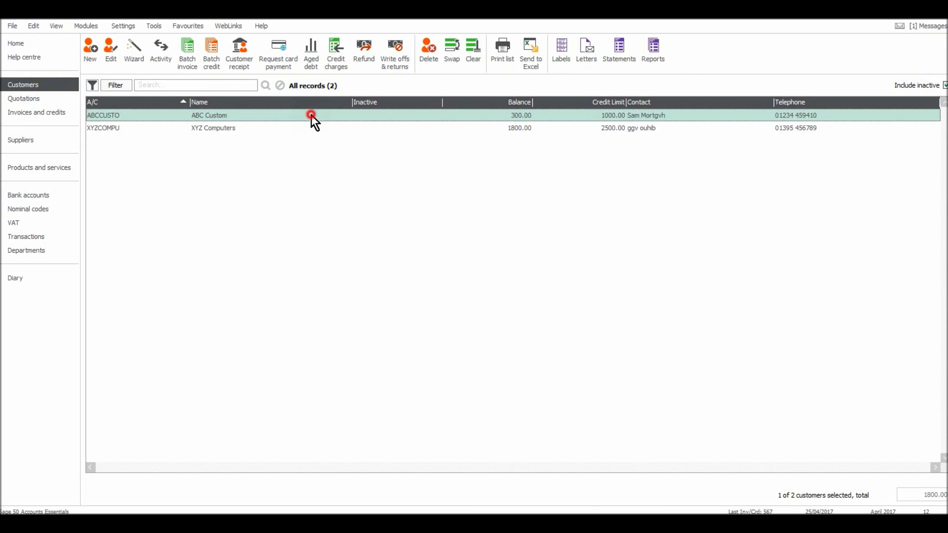
left_click(311, 115)
left_click(311, 115)
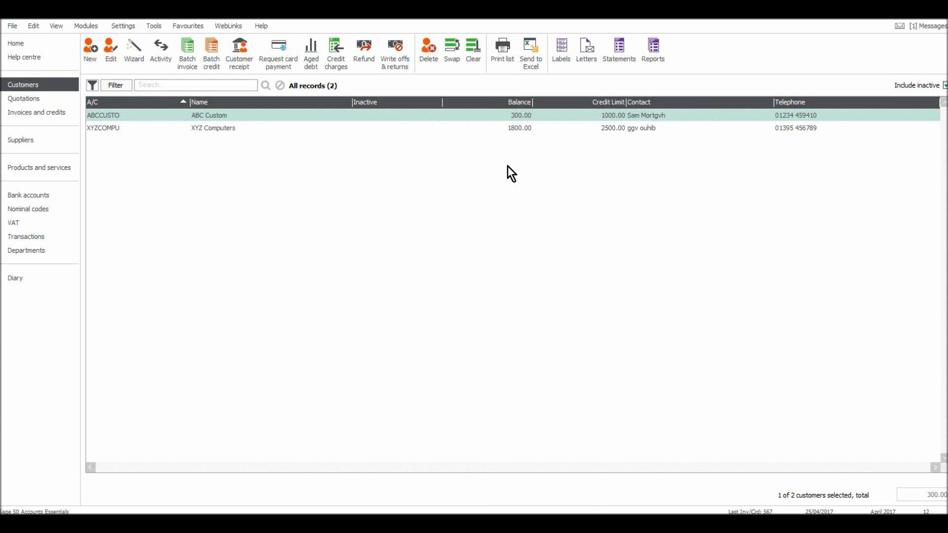
Check ABC Custom's activity, with and without O/S Only, for the 900.00 receipt, then go to Bank accounts
left_click(201, 194)
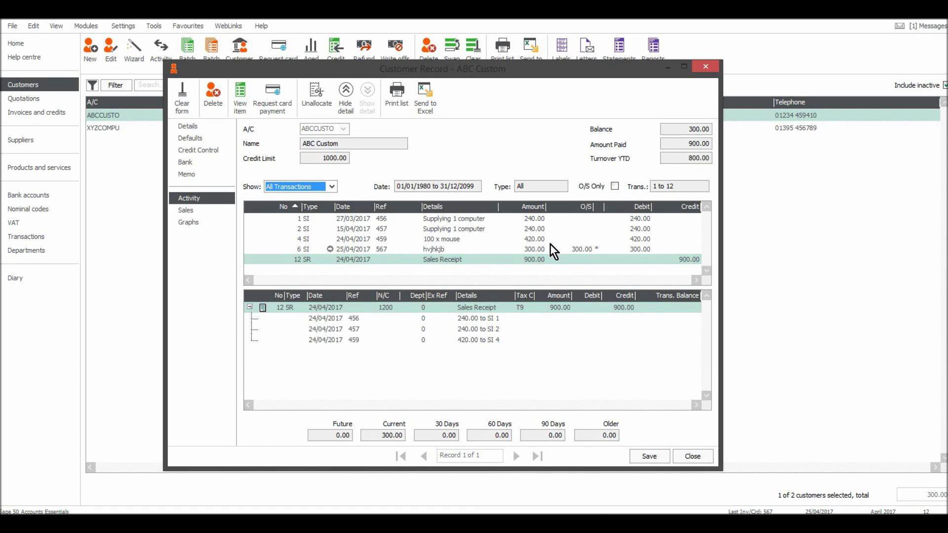
left_click(613, 186)
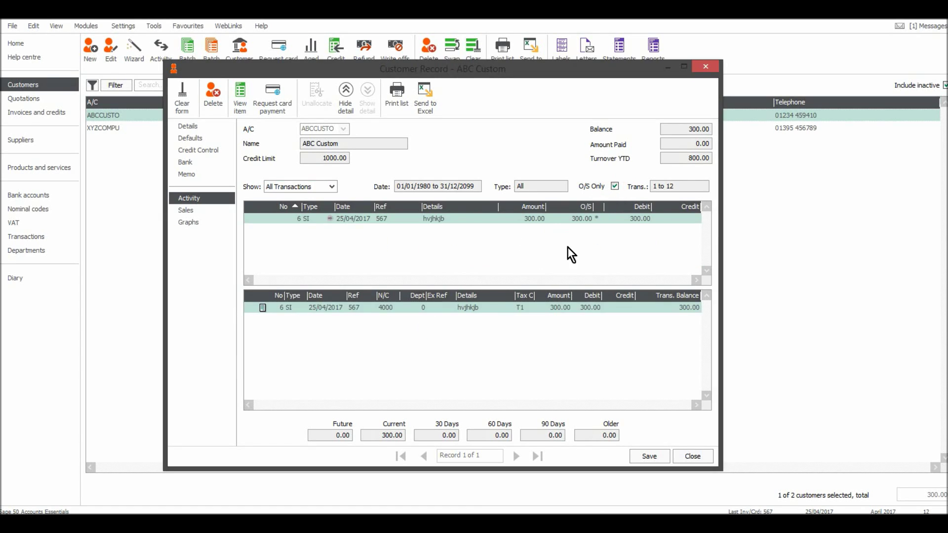
left_click(613, 185)
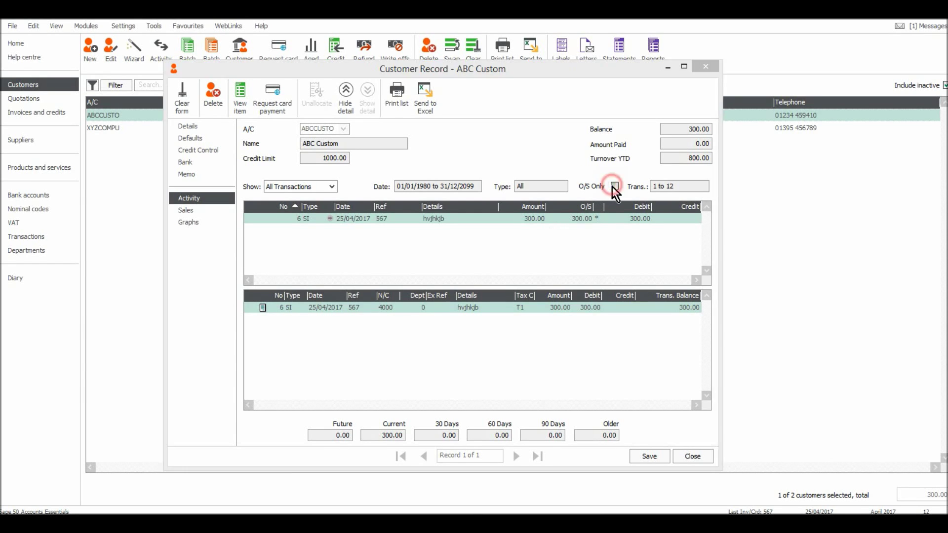
left_click(707, 66)
left_click(47, 191)
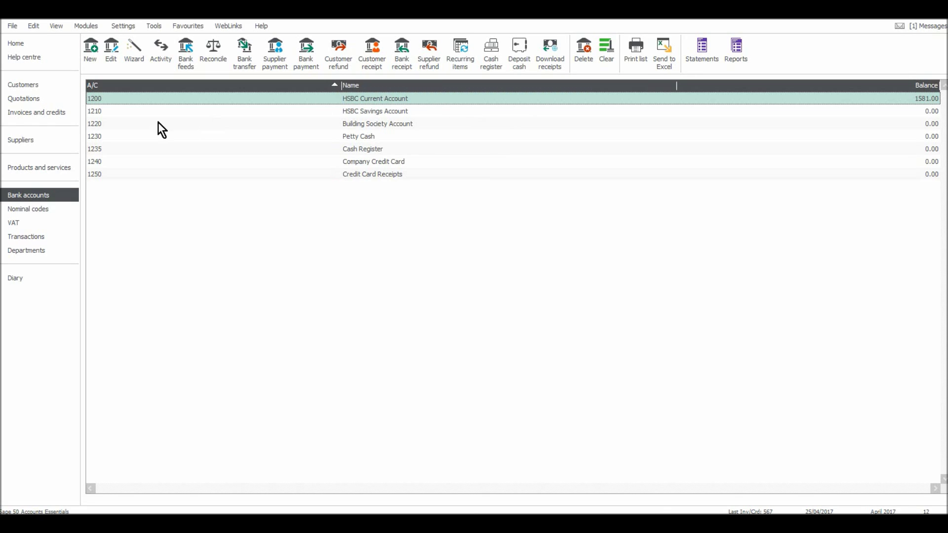
left_click(40, 85)
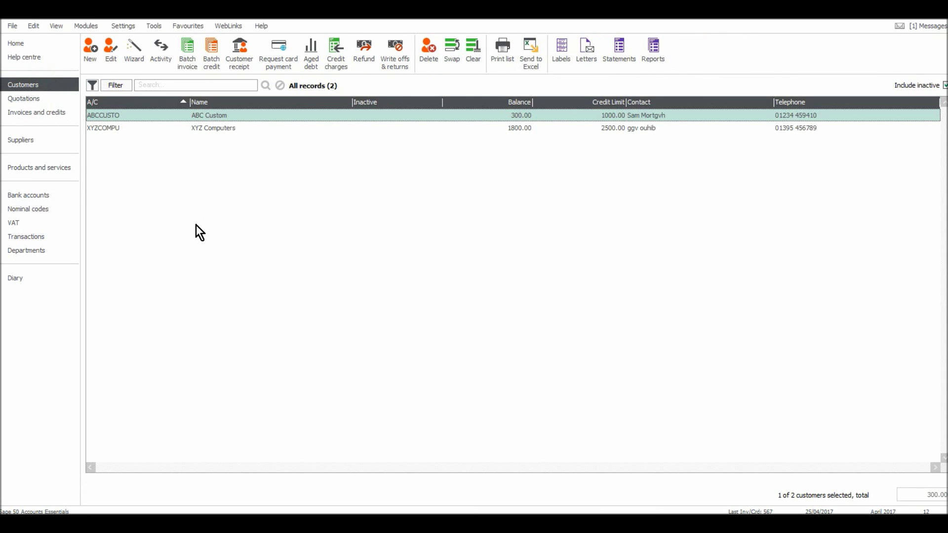
left_click(66, 199)
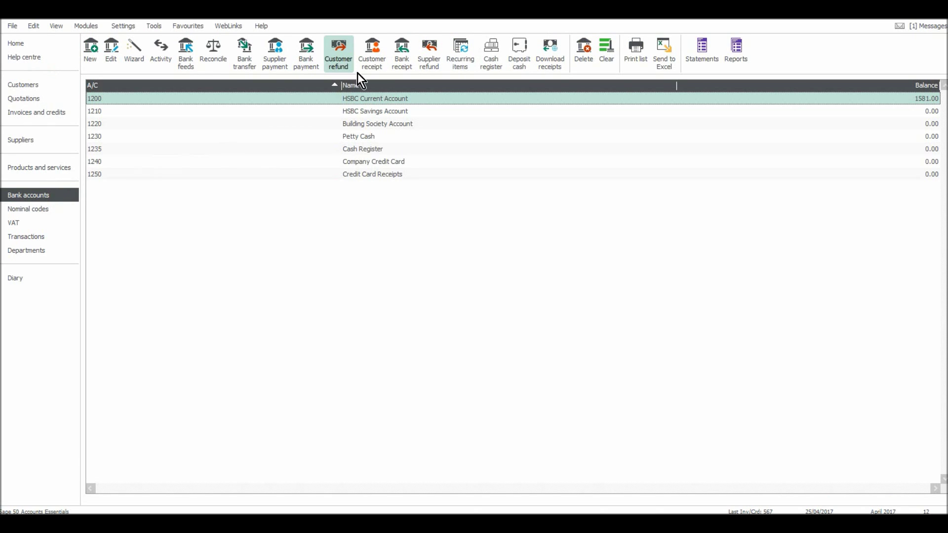